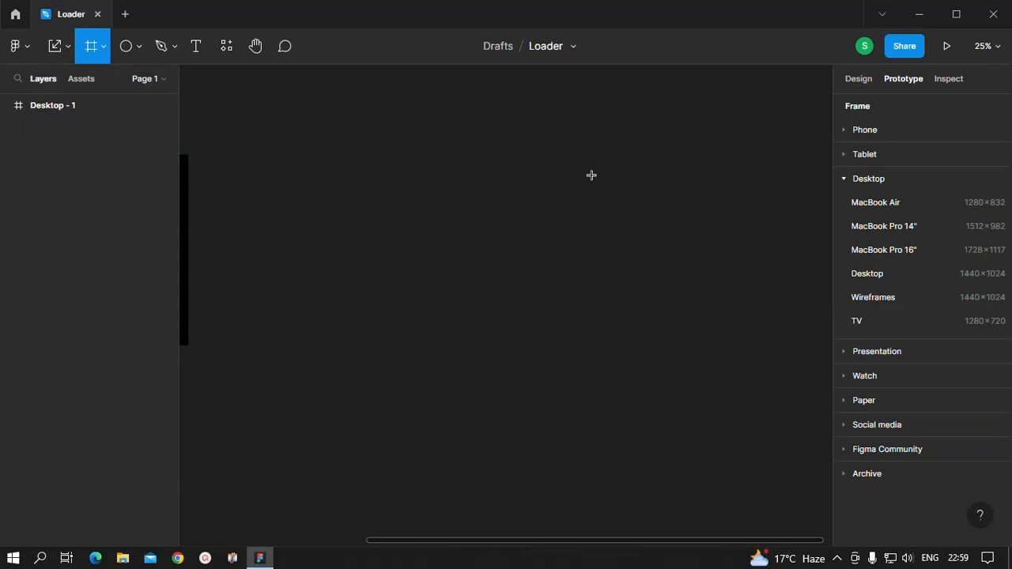
- Add a MacBook Pro 14" frame (1512 × 982) on the empty canvas beside the Desktop - 1 frame
click(868, 230)
drag(515, 285, 391, 163)
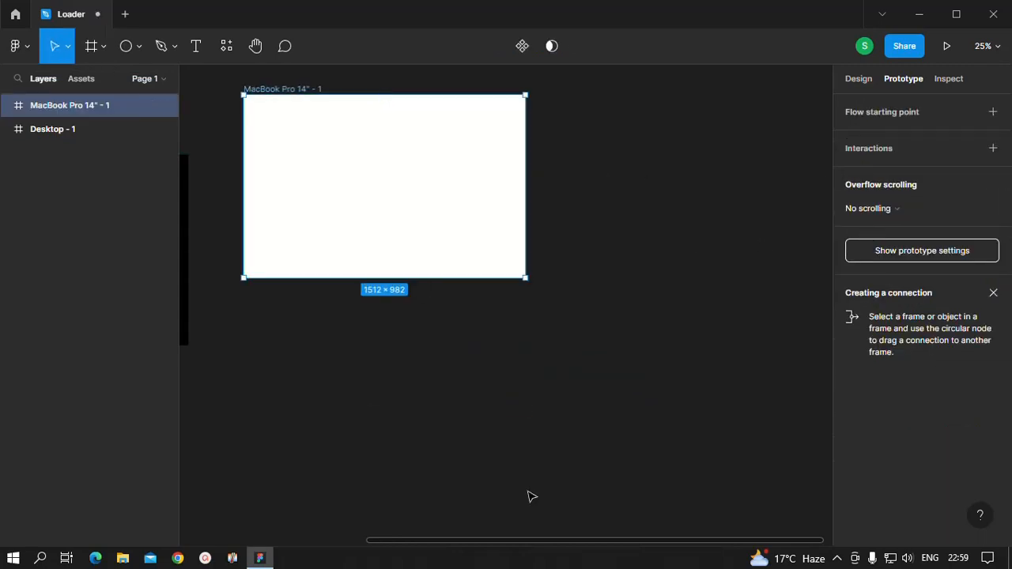
drag(518, 544, 561, 536)
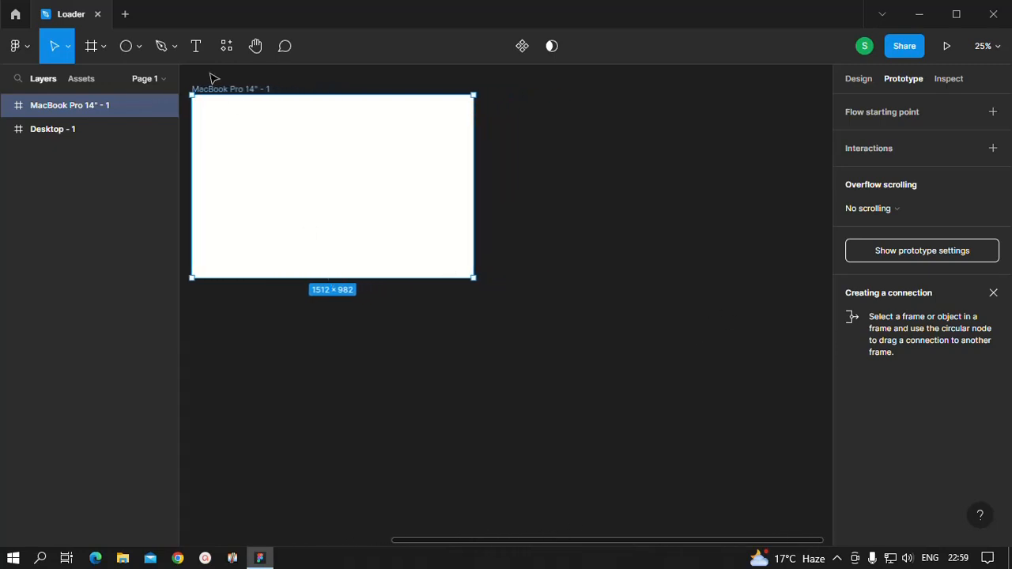
- Draw an ellipse in the MacBook Pro frame and set its width and height to 100
click(138, 45)
click(112, 134)
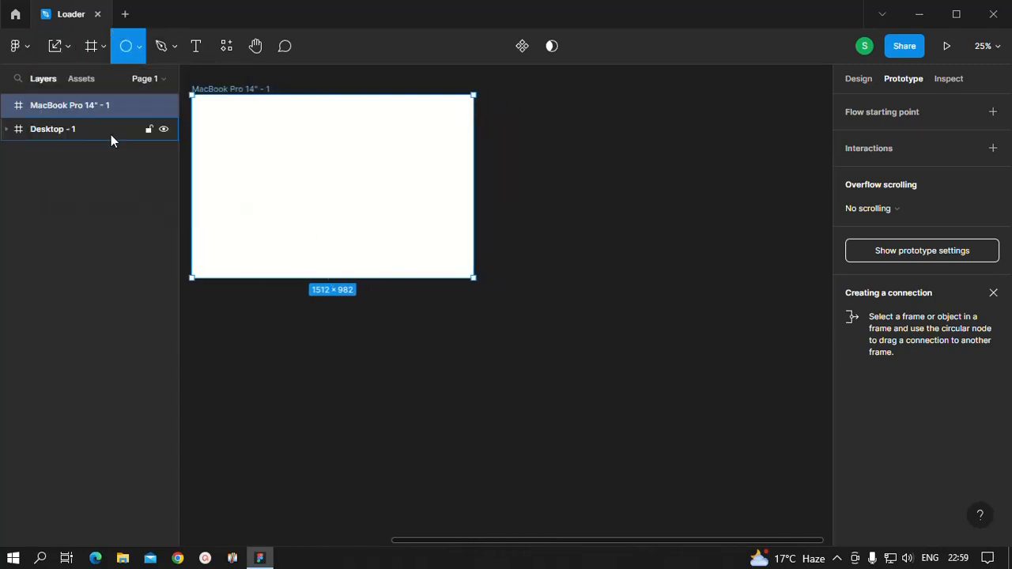
drag(290, 149, 338, 194)
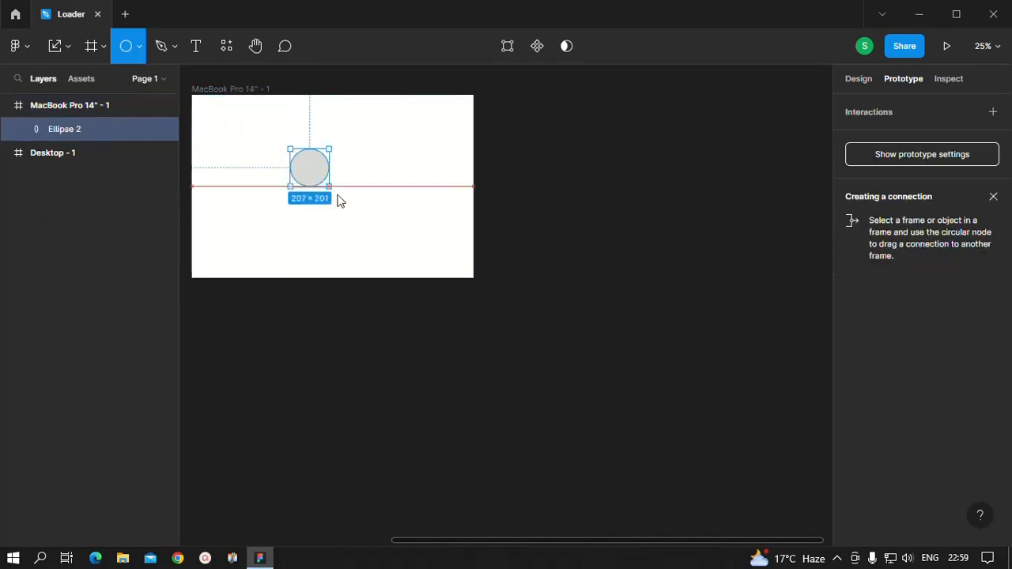
click(861, 83)
click(873, 165)
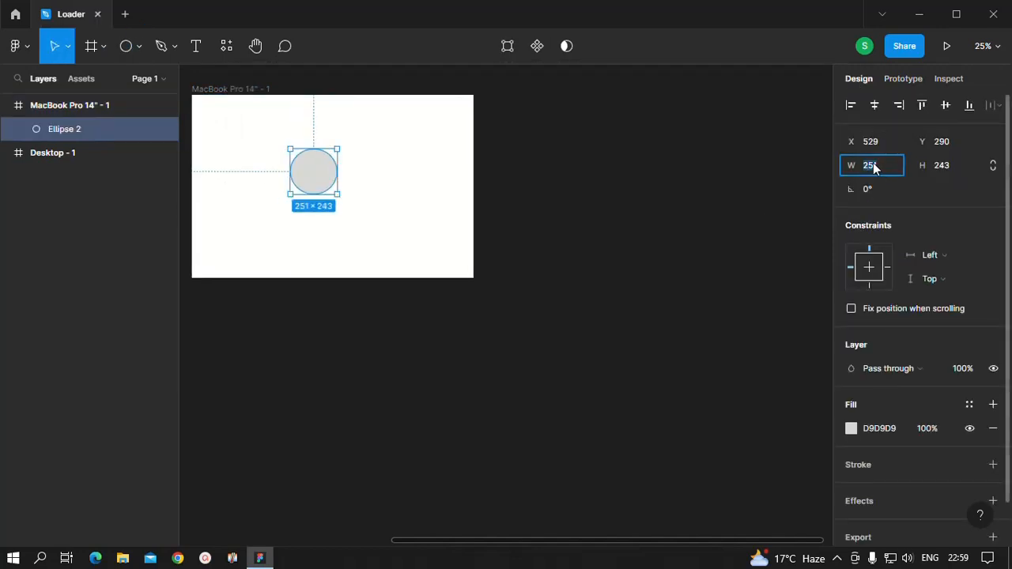
text(100)
click(939, 164)
text(10)
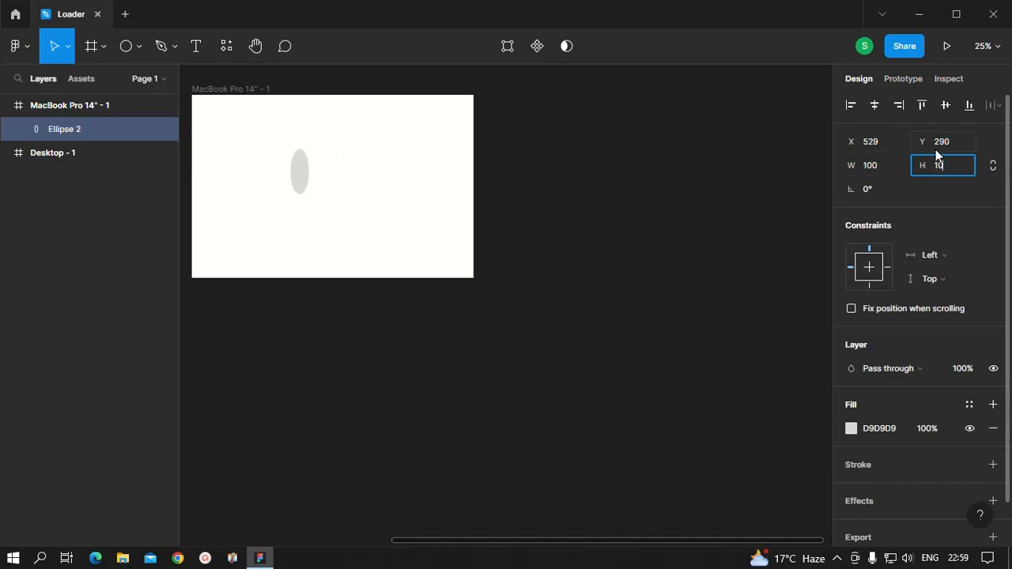
text(0)
click(699, 262)
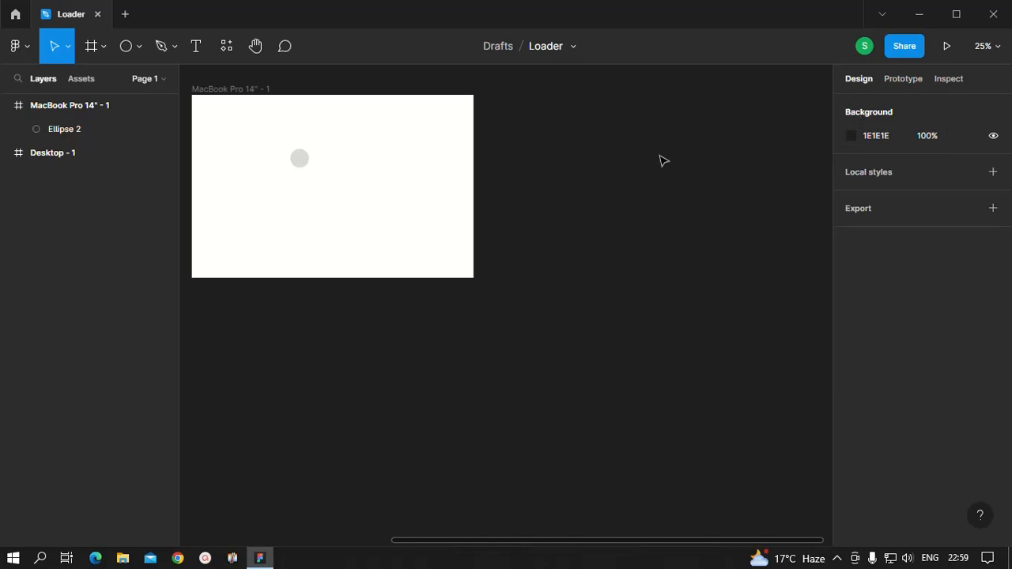
- Centre the small circle horizontally and vertically in the frame and fill it with the crimson document colour BE0046
click(304, 167)
click(874, 106)
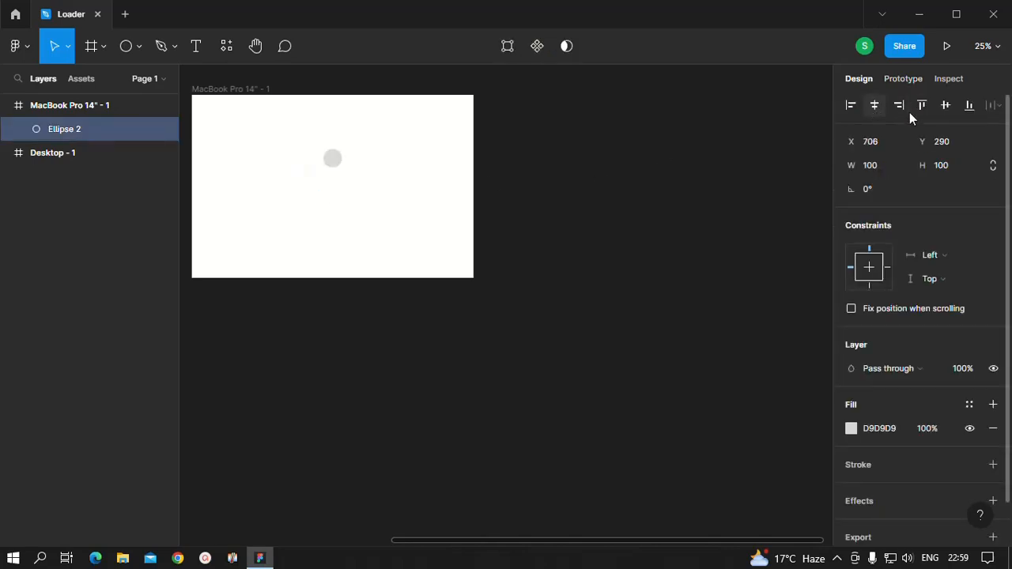
click(947, 106)
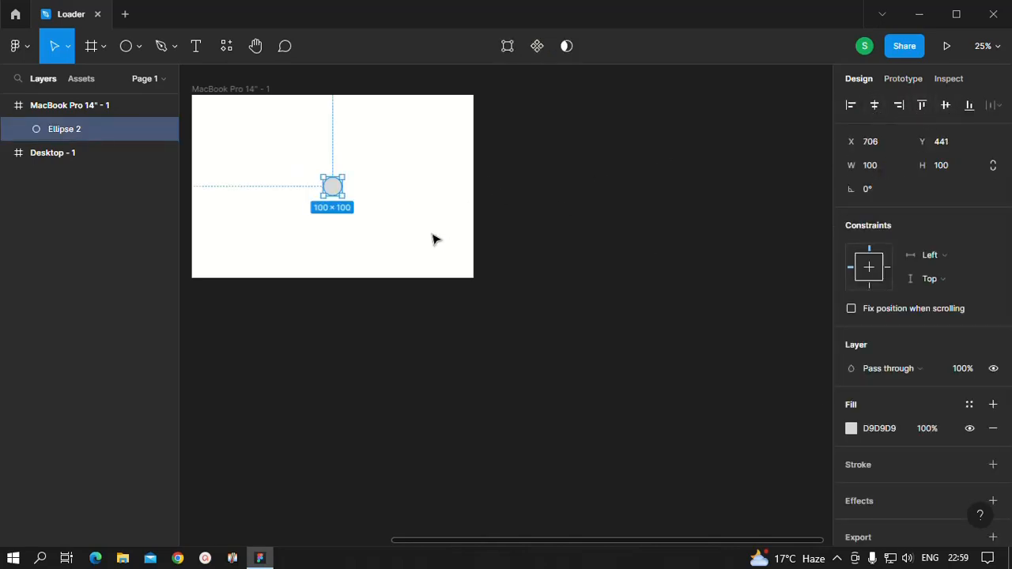
scroll(886, 363, down, 1)
click(853, 382)
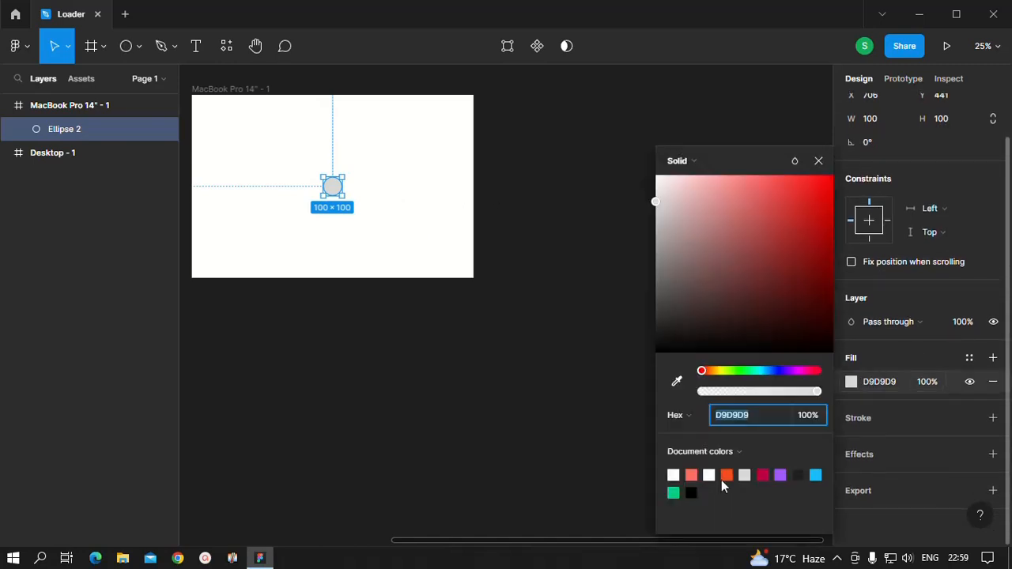
click(762, 475)
click(501, 411)
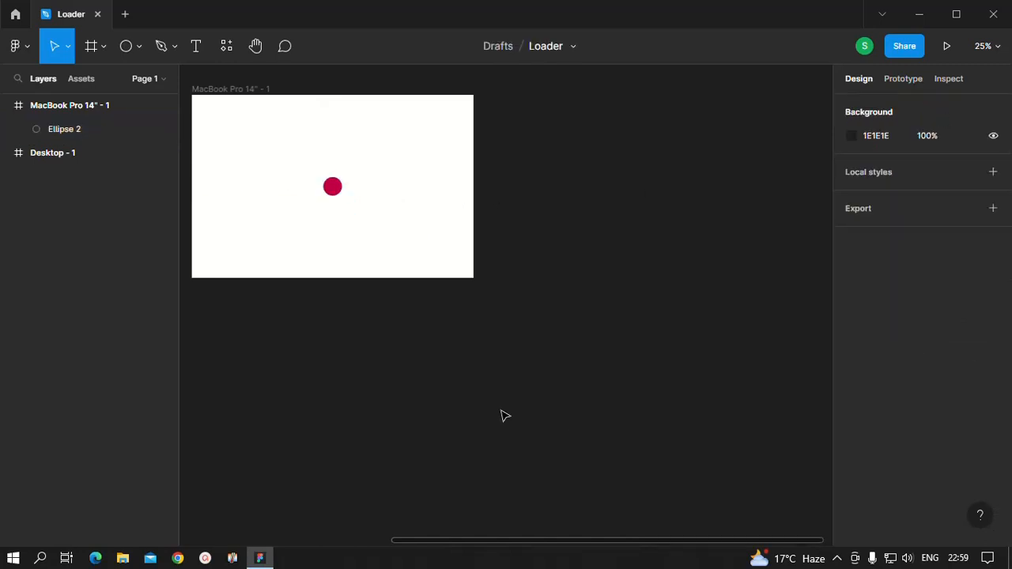
- Duplicate the frame with the crimson circle and draw a 250 × 250 circle in the copy
click(420, 255)
key(ctrl+d)
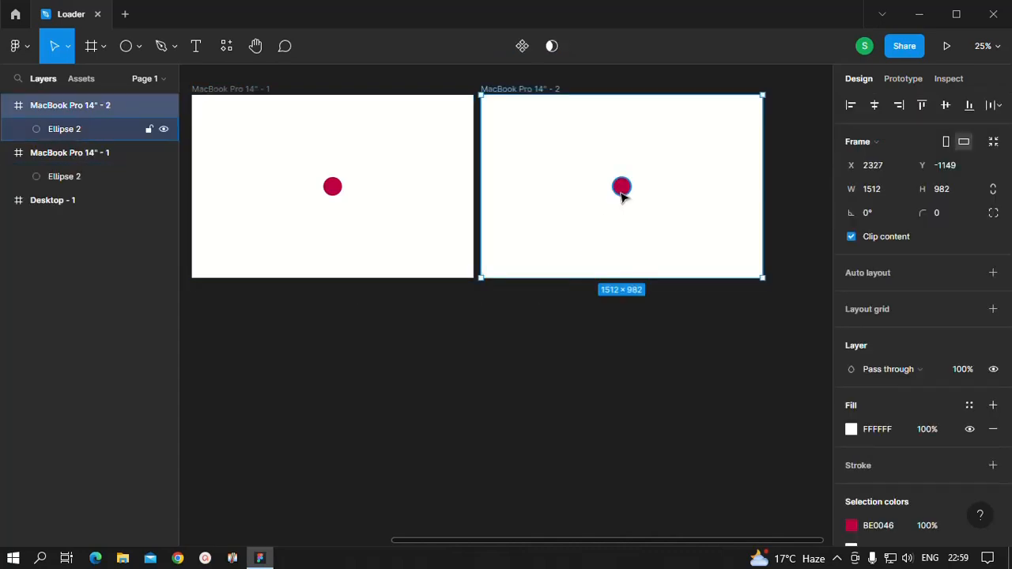
click(138, 52)
click(115, 134)
drag(525, 130, 573, 177)
click(882, 168)
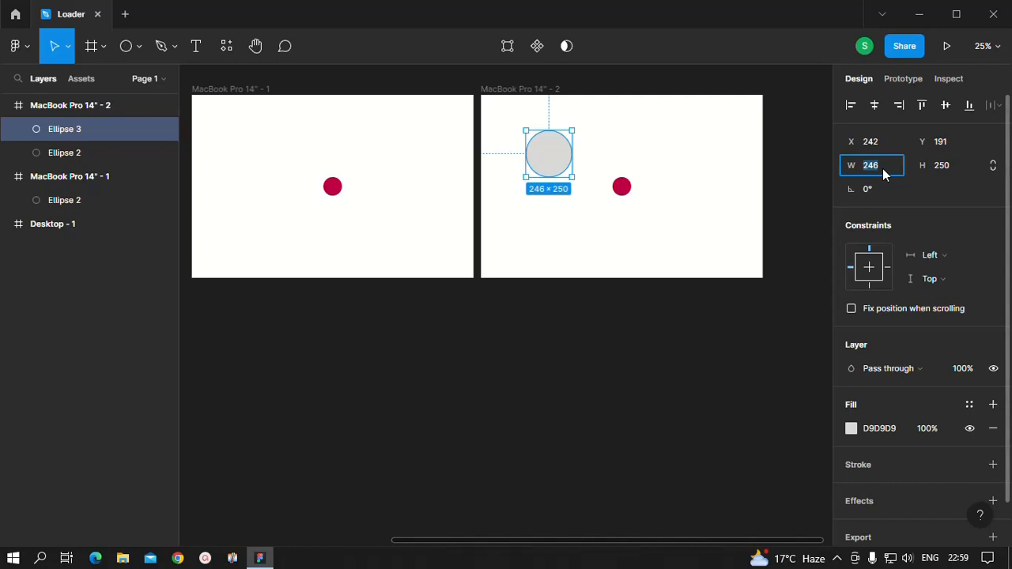
text(250)
key(Tab)
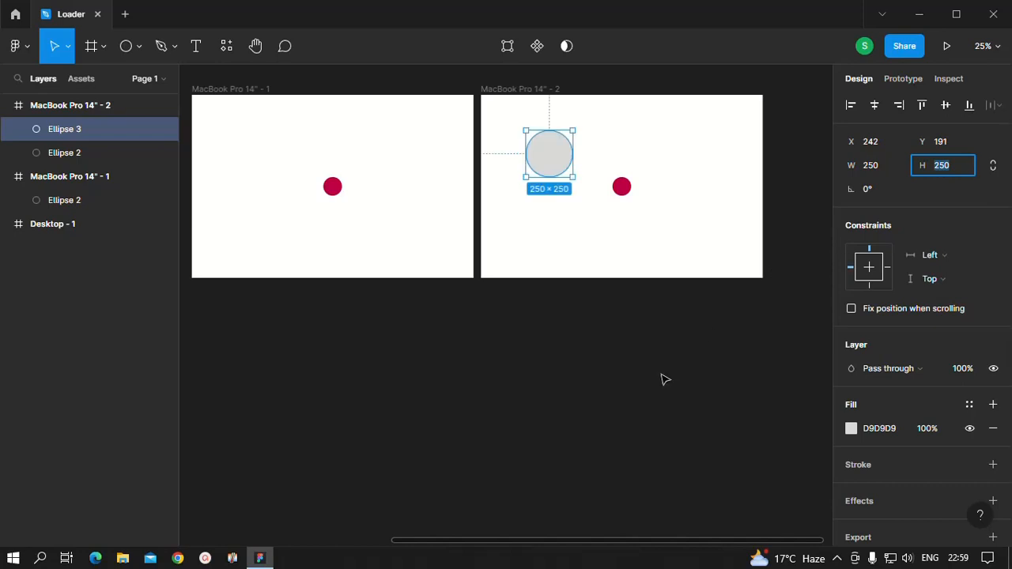
click(664, 380)
- Fill the 250 × 250 circle with the crimson document colour BE0046 at 50% opacity
click(568, 168)
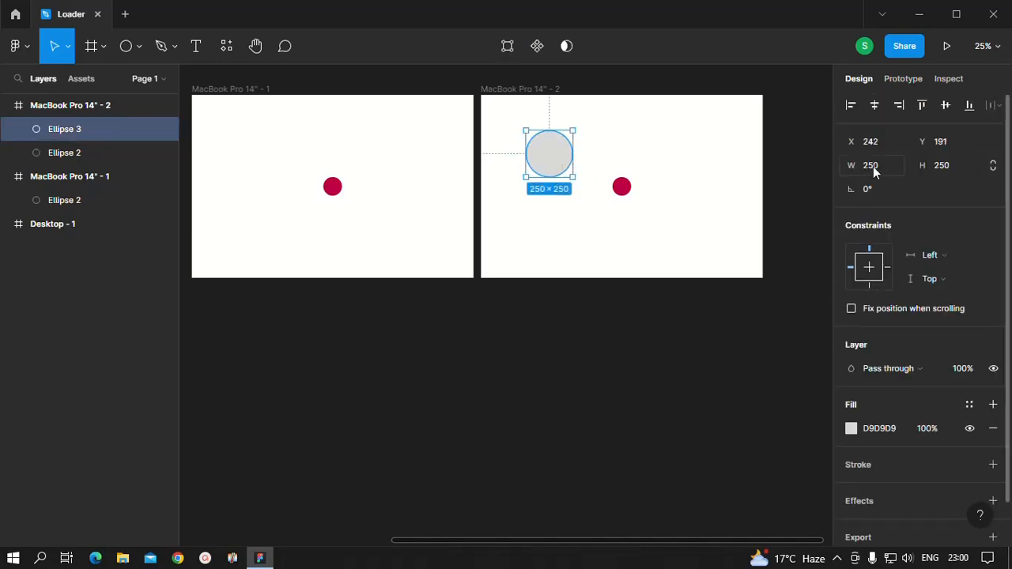
click(851, 429)
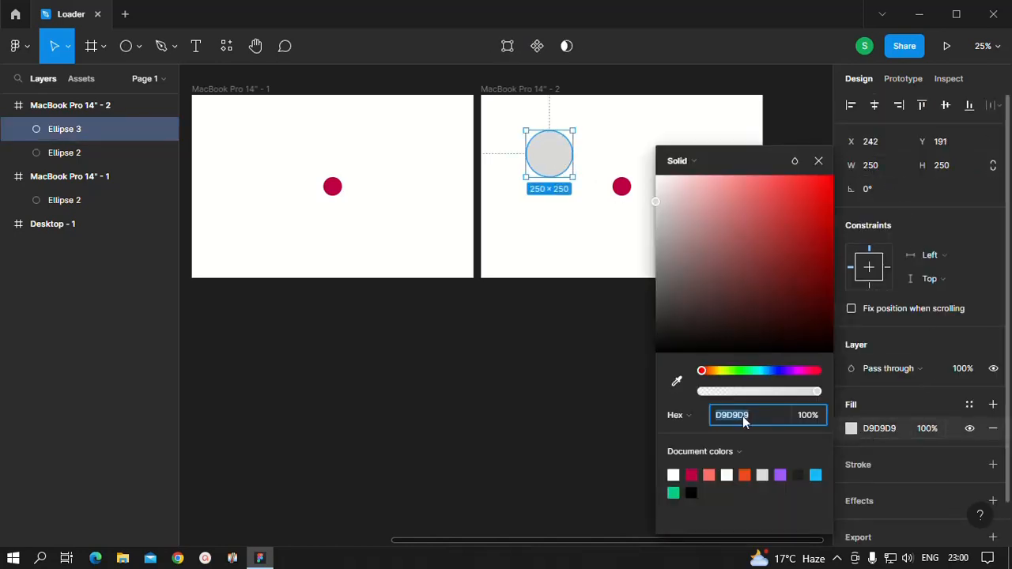
click(692, 474)
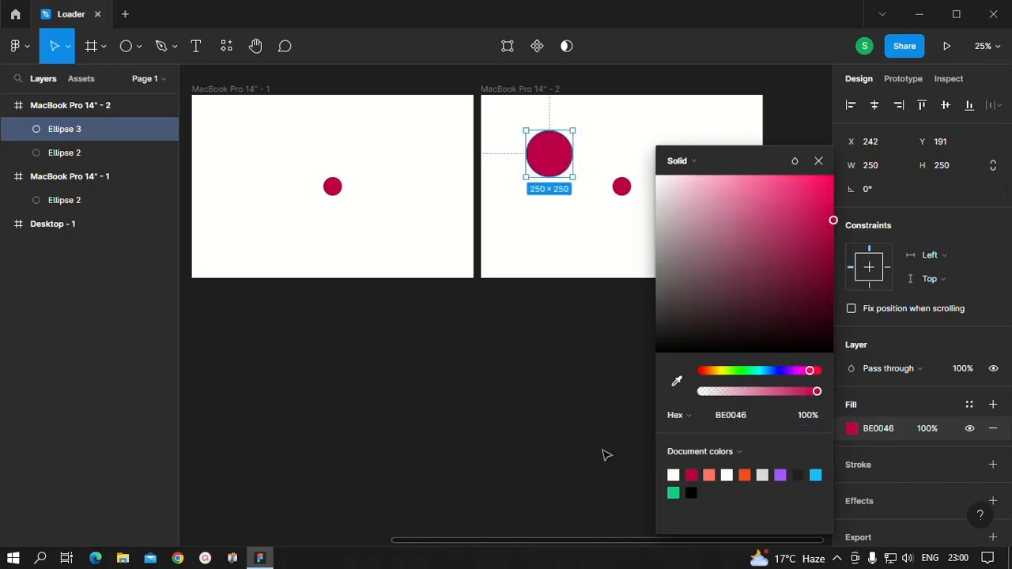
click(605, 455)
click(545, 164)
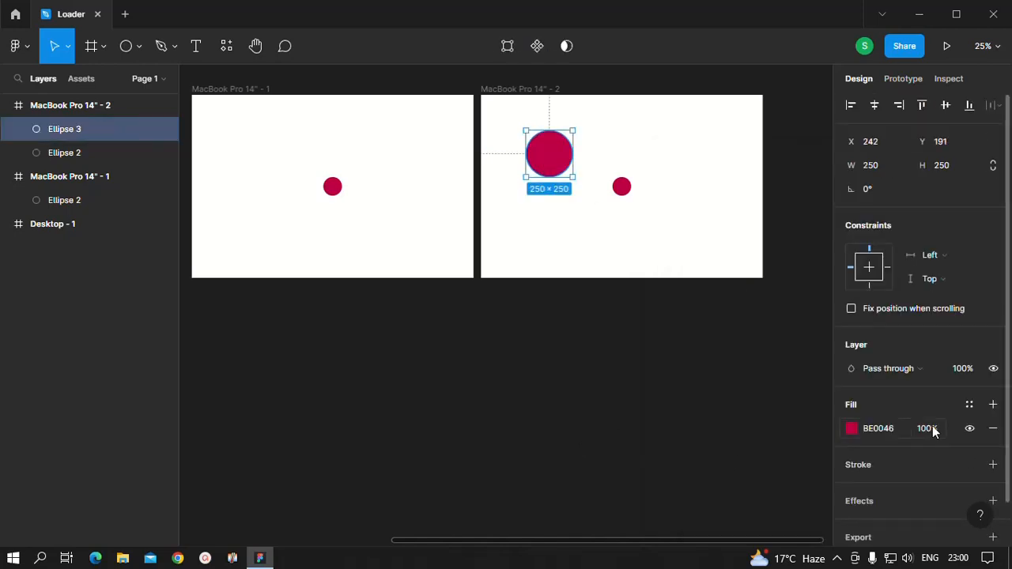
click(927, 429)
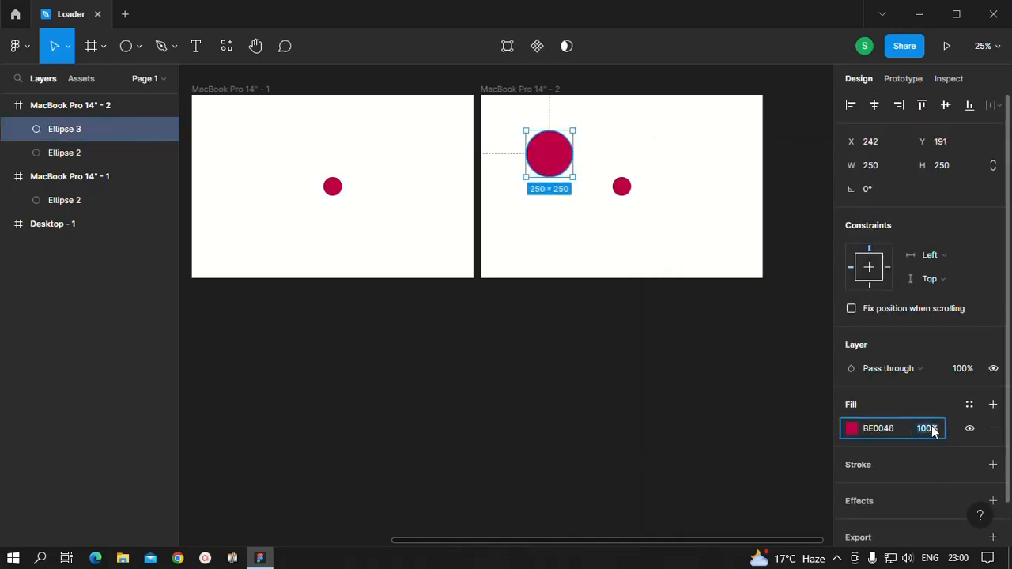
text(50)
key(Return)
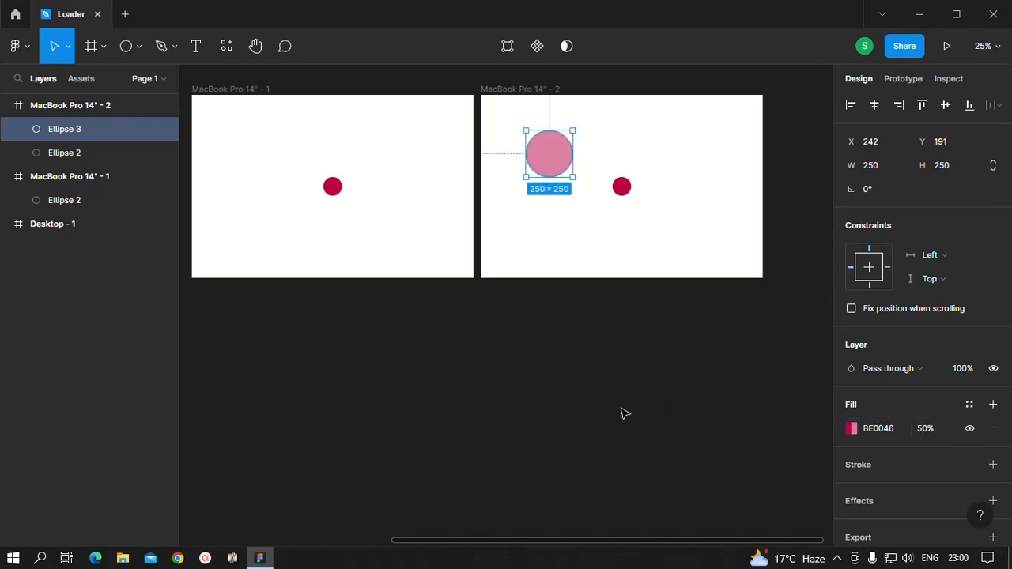
- Move the semi-transparent circle so it is centred over the small crimson circle in the second frame
click(623, 411)
drag(553, 163, 621, 192)
click(621, 418)
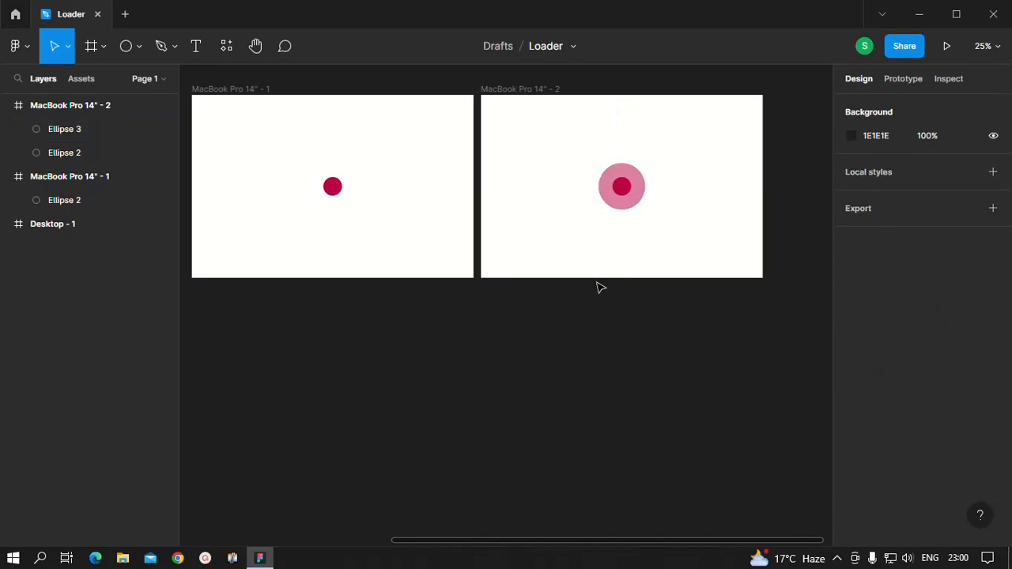
- Duplicate the second frame and place the copy directly below the first frame
click(554, 248)
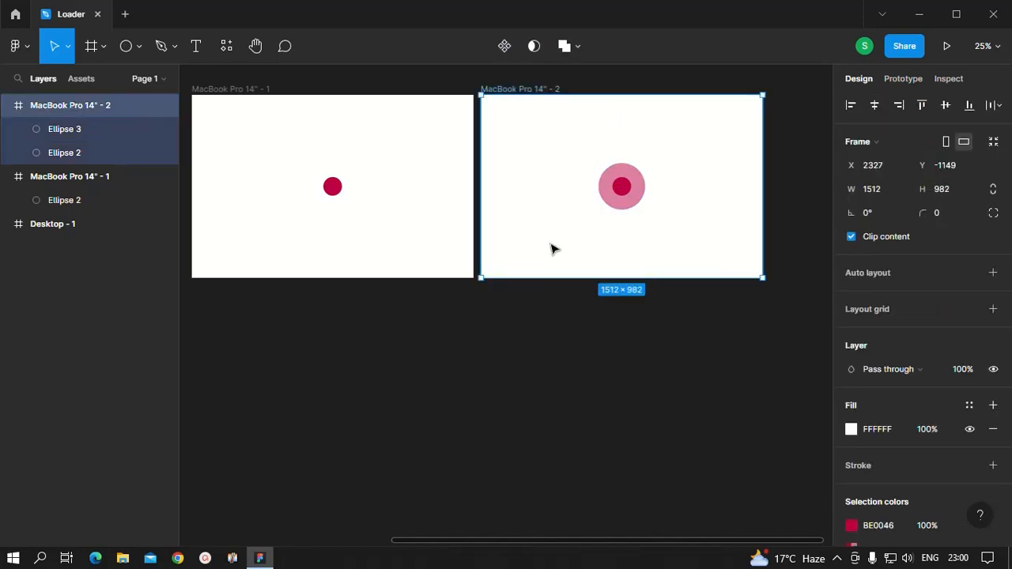
key(ctrl+d)
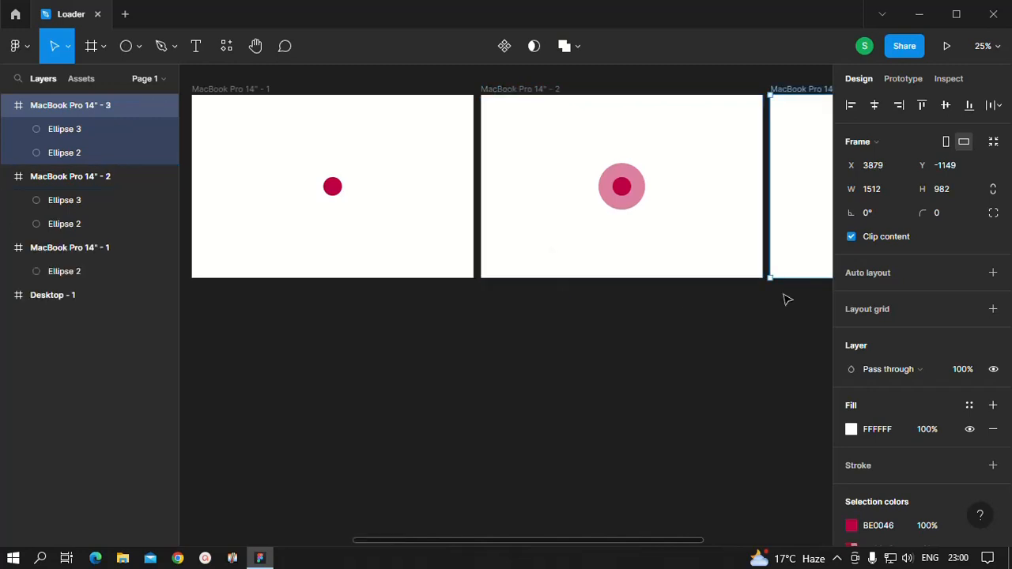
drag(791, 273, 265, 460)
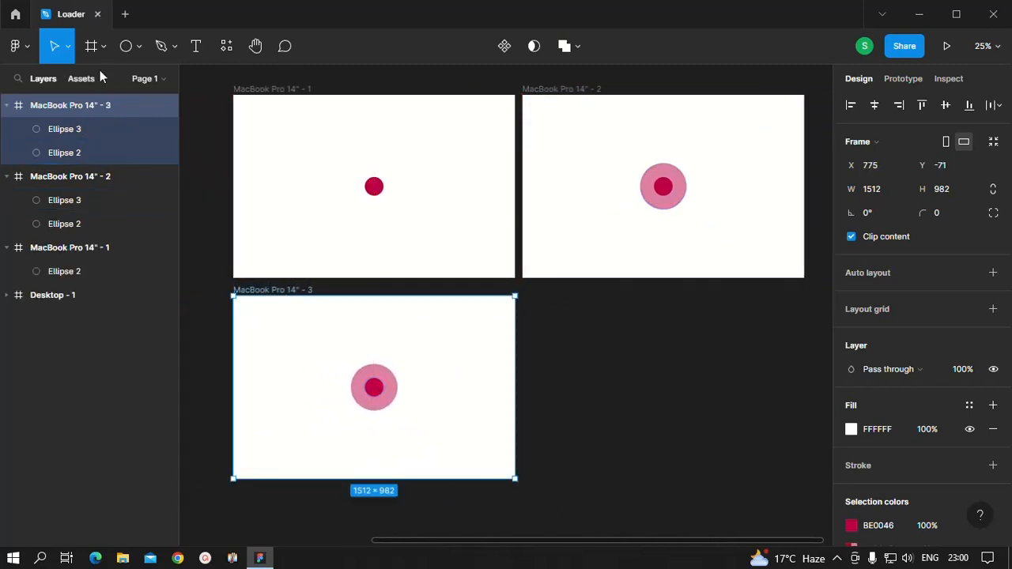
- Draw an ellipse in the empty area of the third frame and set its width and height to 350
click(135, 52)
click(106, 135)
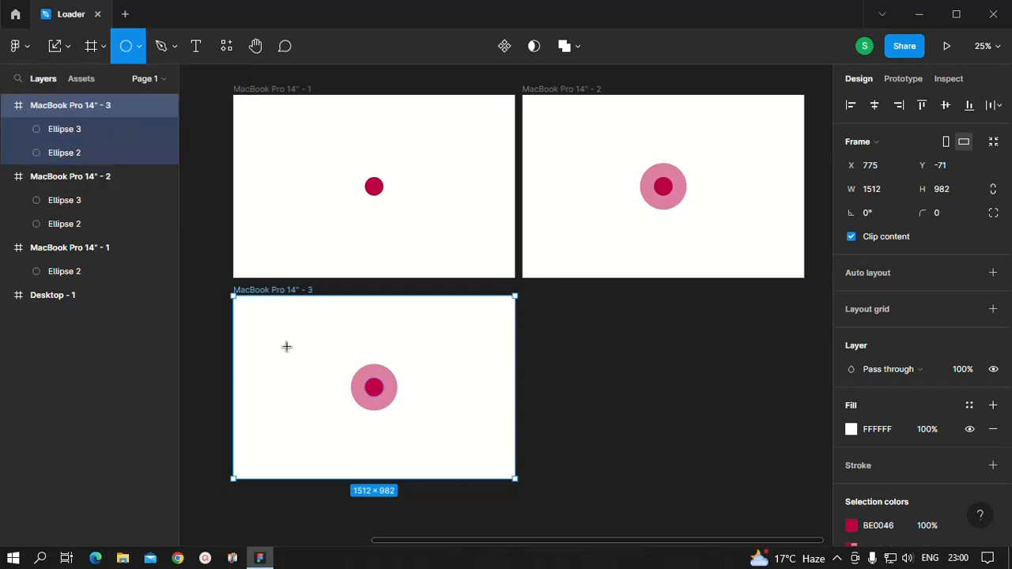
drag(257, 323, 320, 388)
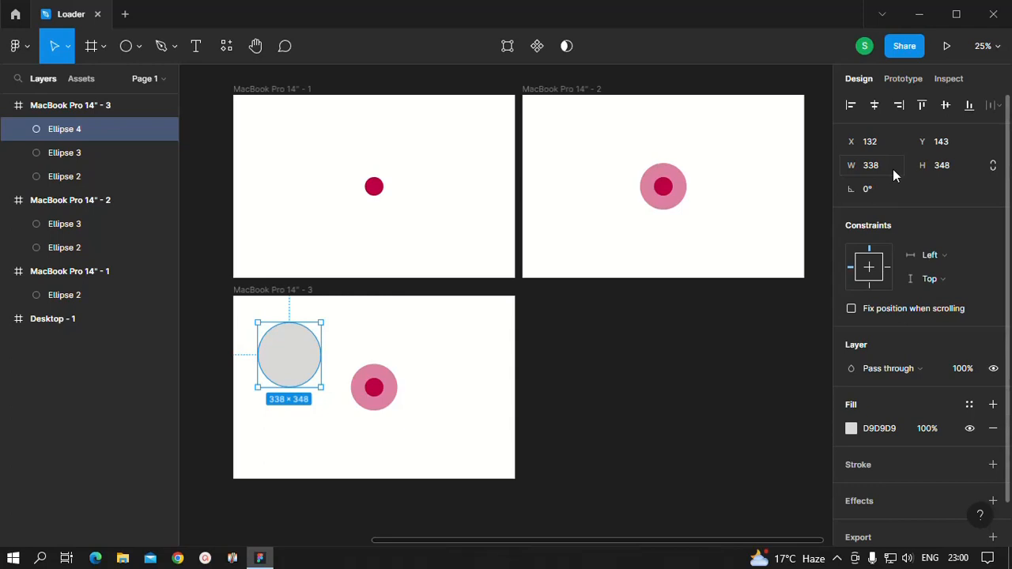
click(892, 168)
text(350)
click(951, 168)
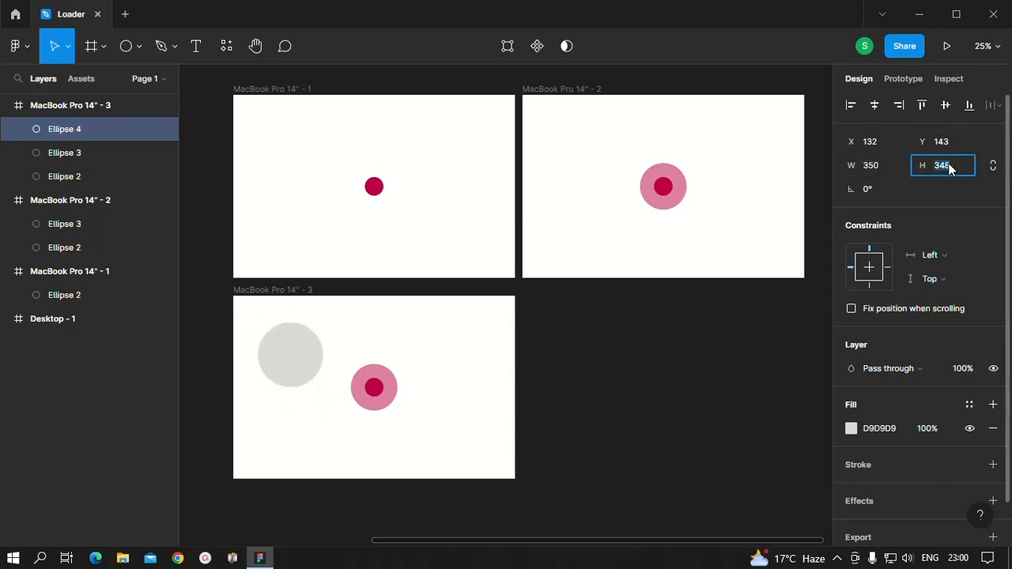
text(350)
key(Return)
- Fill the new circle in the third frame with crimson BE0046 at 10% opacity
scroll(971, 303, down, 2)
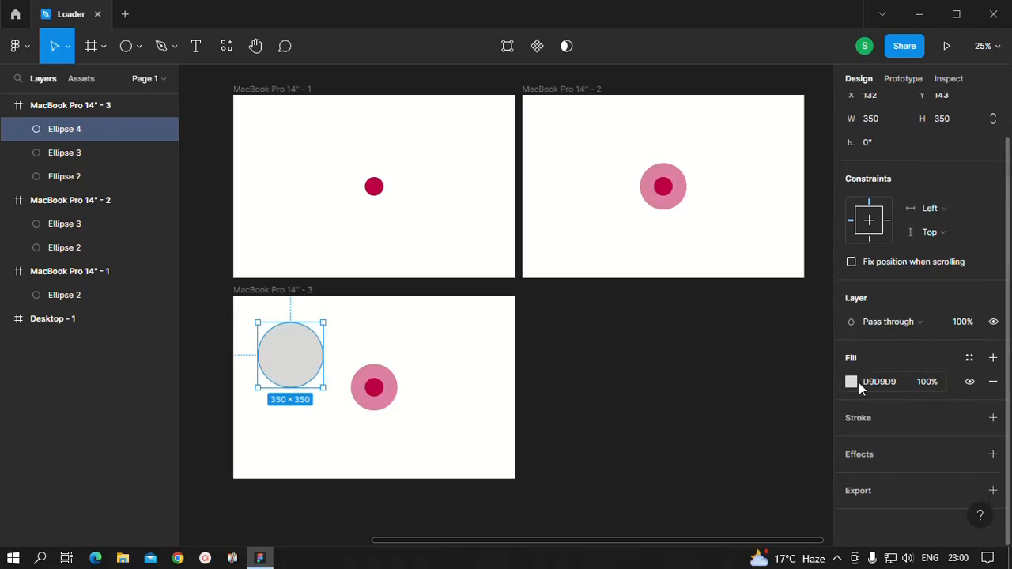
click(851, 382)
click(692, 476)
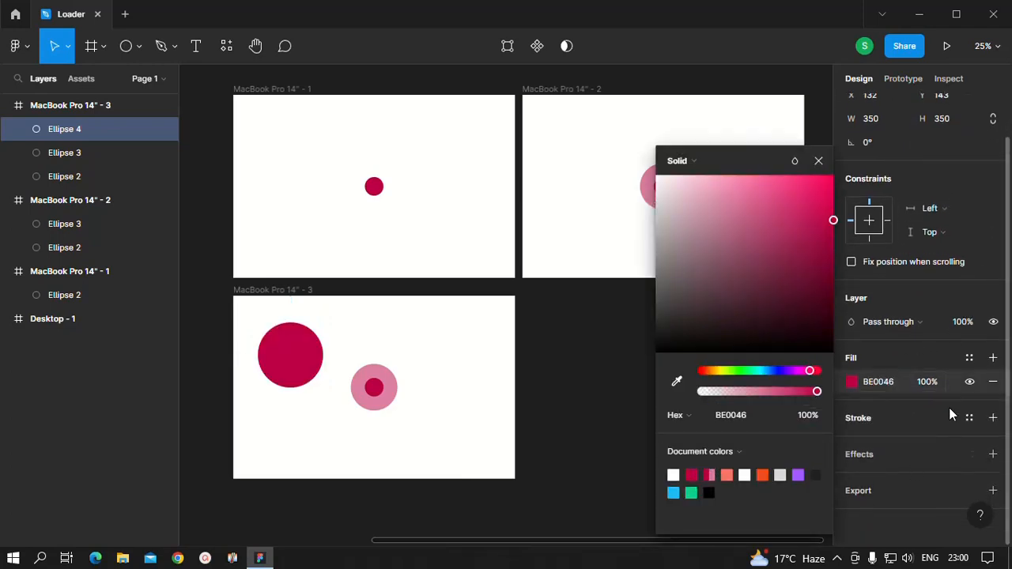
click(934, 383)
text(1)
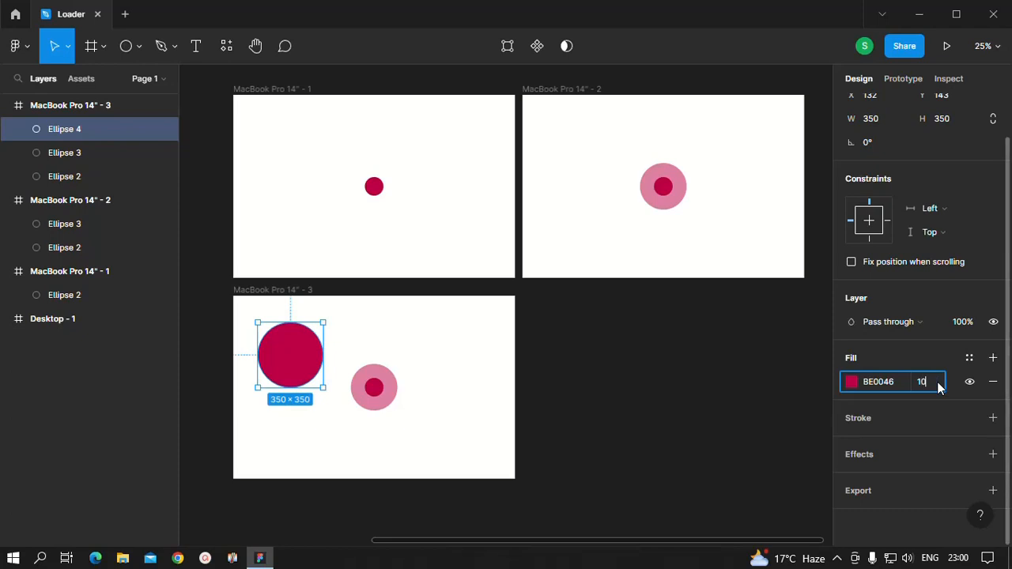
key(Return)
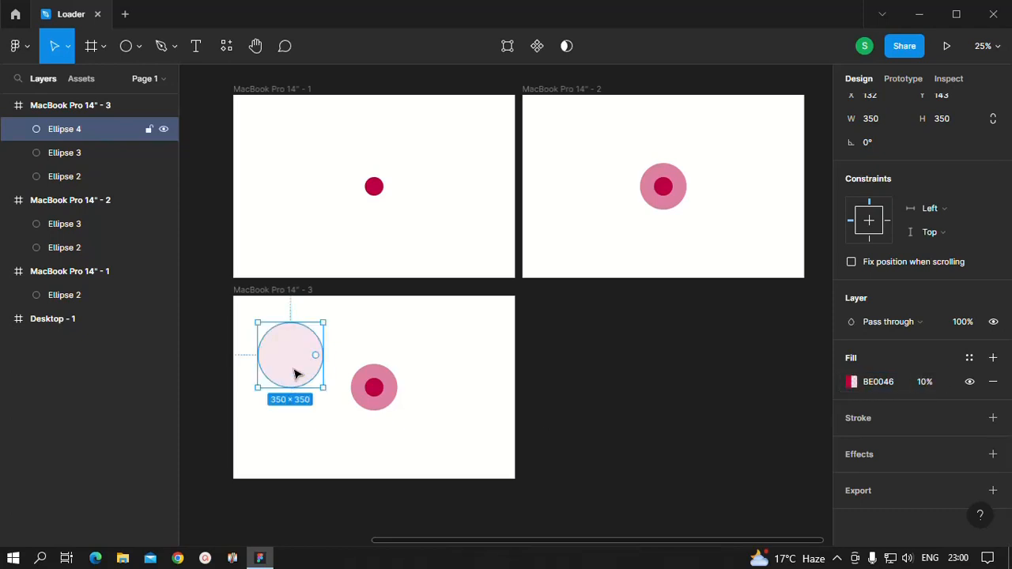
- Enlarge the pale circle in the third frame to 450 × 450 and centre it over the two smaller circles
drag(293, 375, 377, 405)
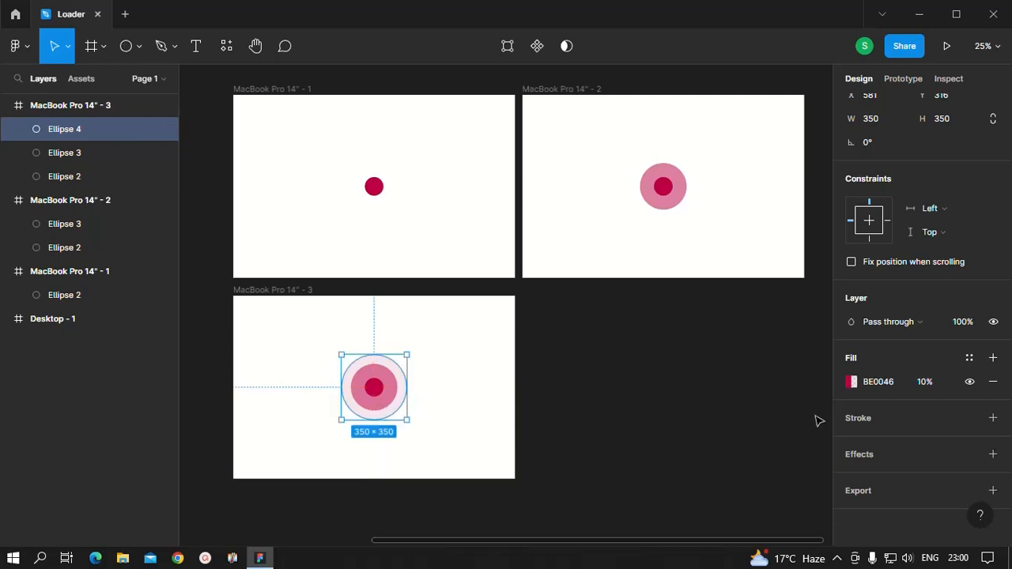
click(887, 123)
text(450)
click(947, 119)
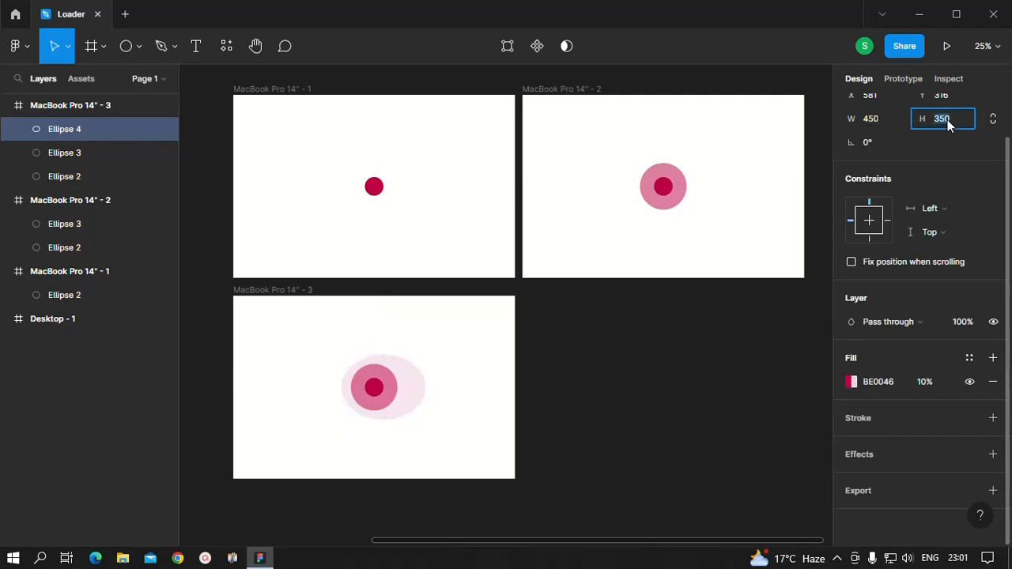
text(450)
key(Return)
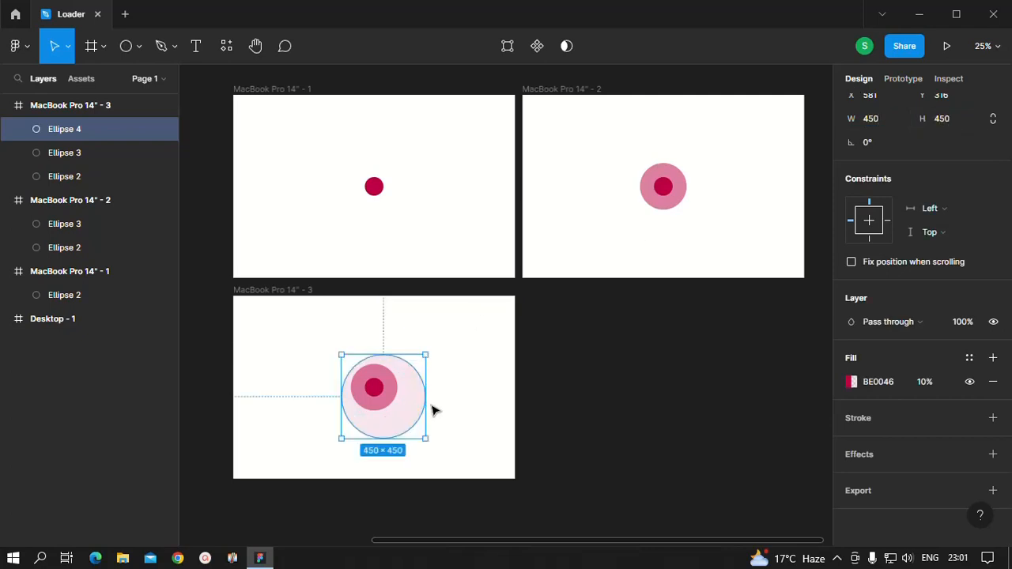
drag(388, 422, 381, 417)
click(603, 489)
- Duplicate the third frame beside itself and draw a 600 × 600 ellipse in the new fourth frame
click(494, 442)
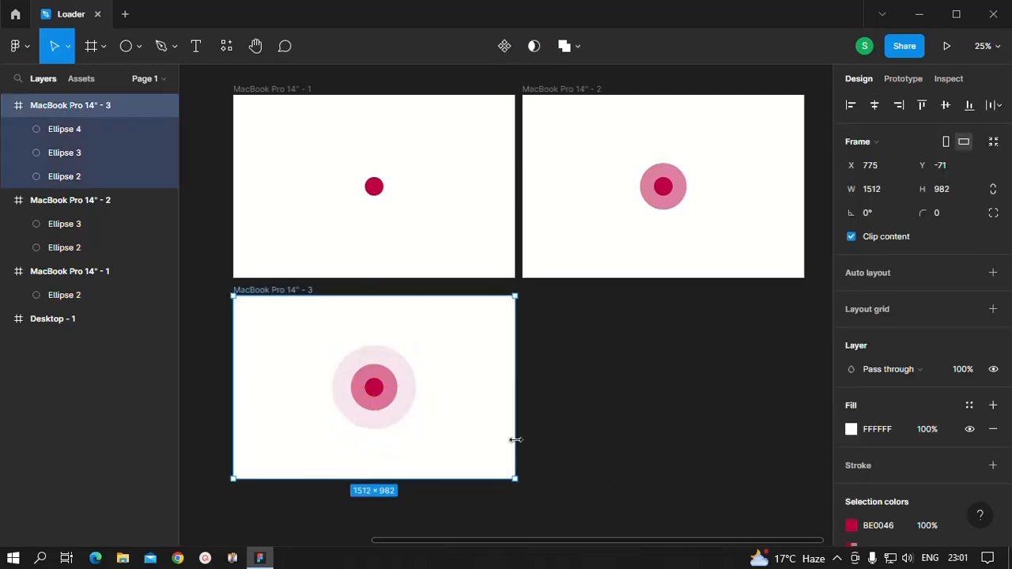
key(ctrl+d)
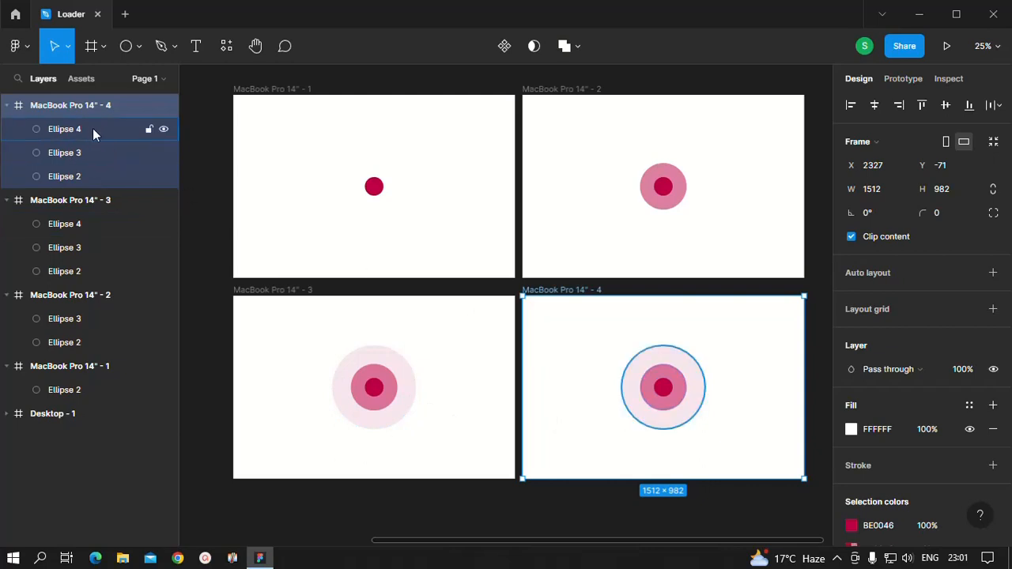
click(141, 44)
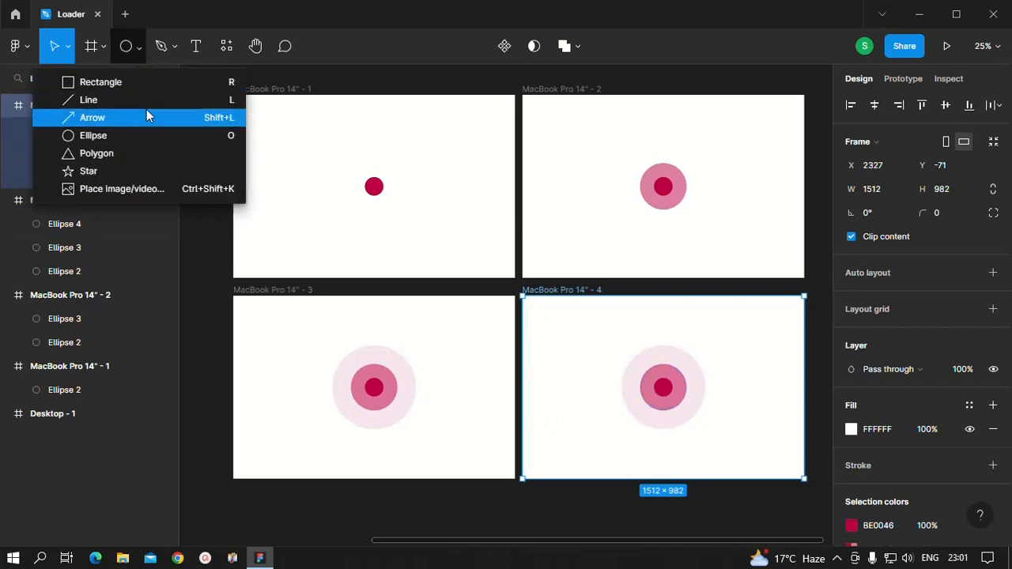
click(137, 132)
drag(545, 307, 604, 371)
click(886, 167)
text(600)
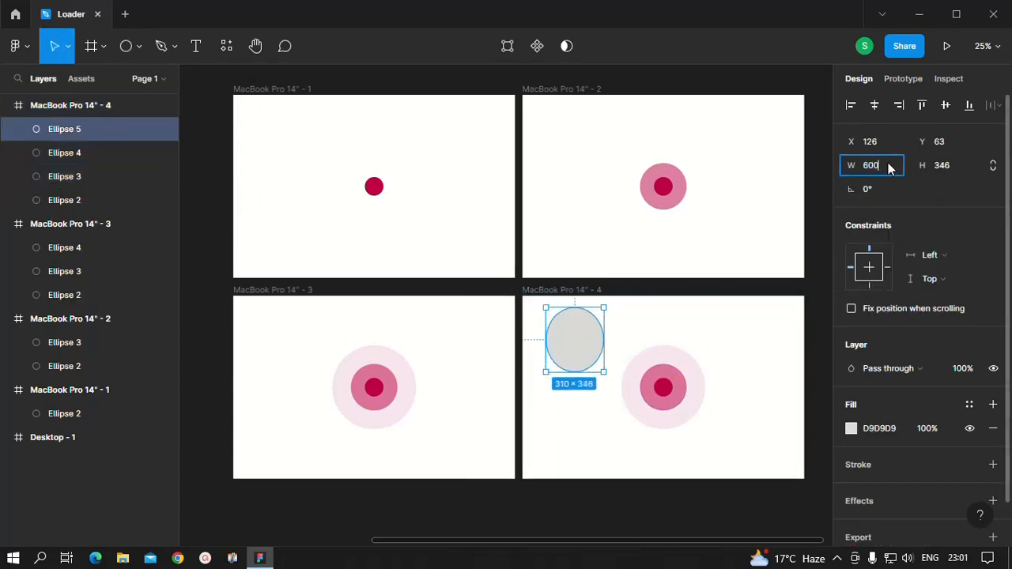
click(941, 165)
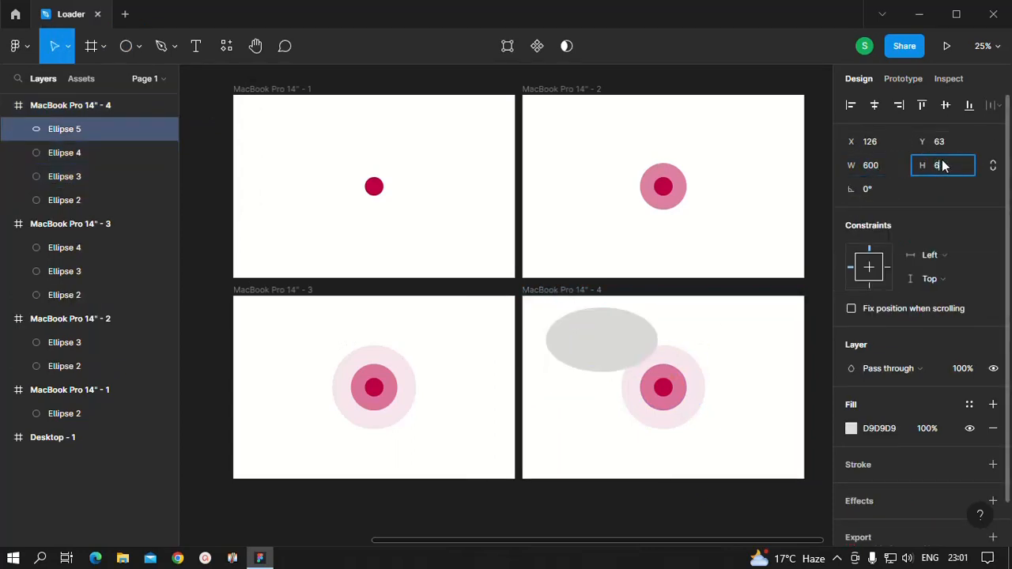
text(600)
key(Return)
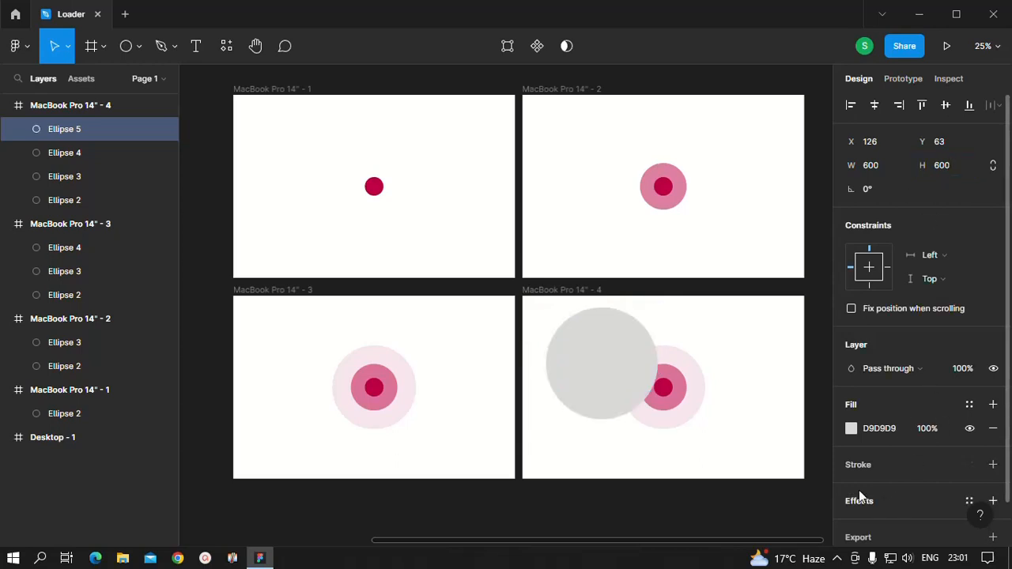
- Fill the new circle in the fourth frame with the crimson document color BE0046
click(850, 428)
click(694, 474)
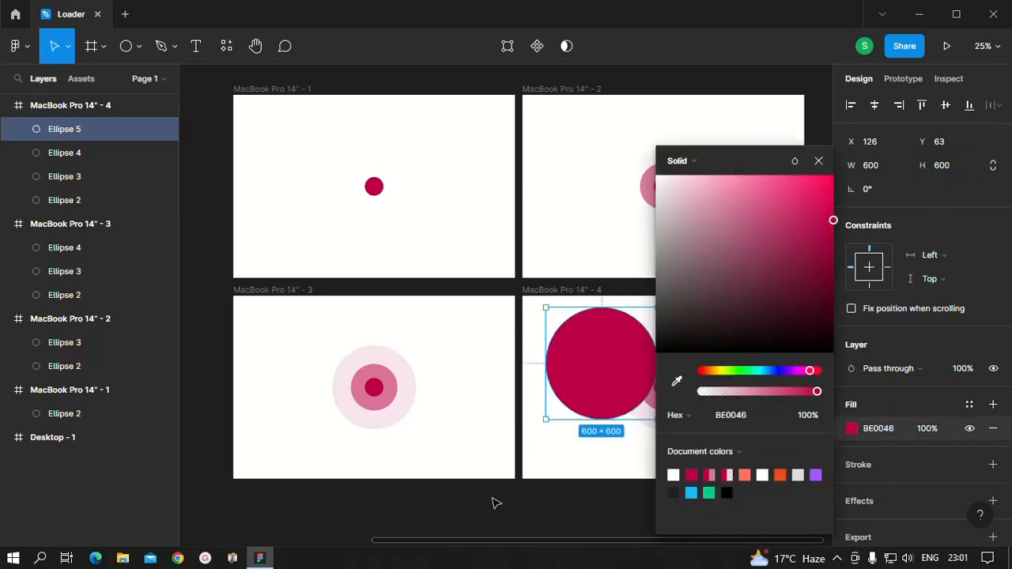
click(492, 498)
- Add a layer blur effect of 600 to the large crimson circle in the fourth frame
click(609, 357)
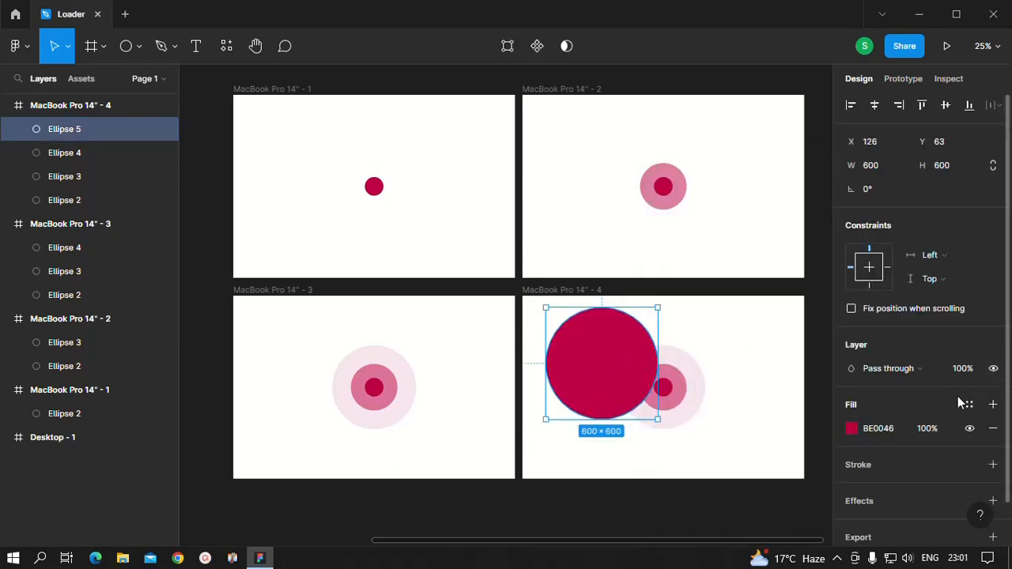
scroll(981, 443, down, 1)
click(993, 455)
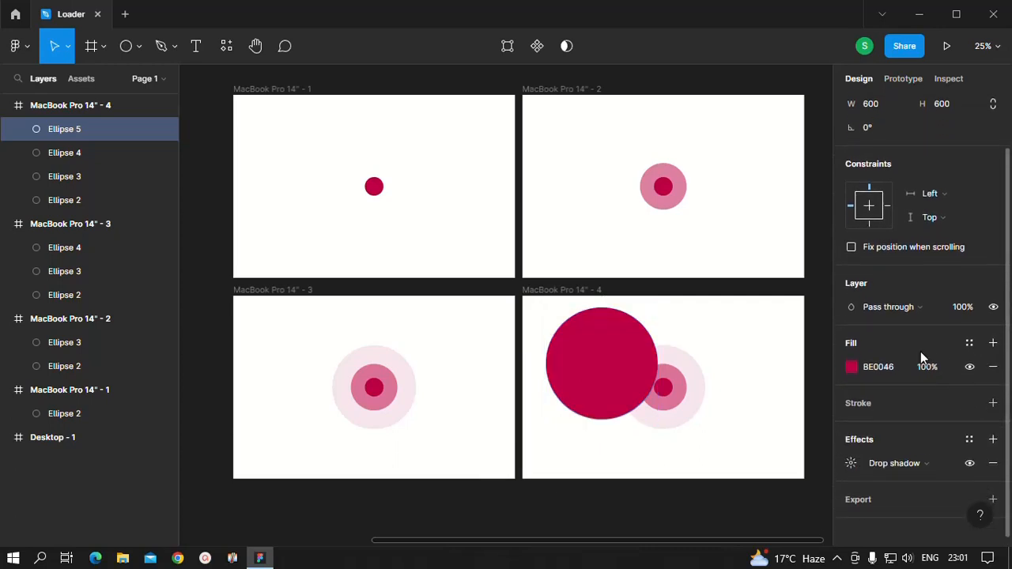
click(917, 454)
click(903, 475)
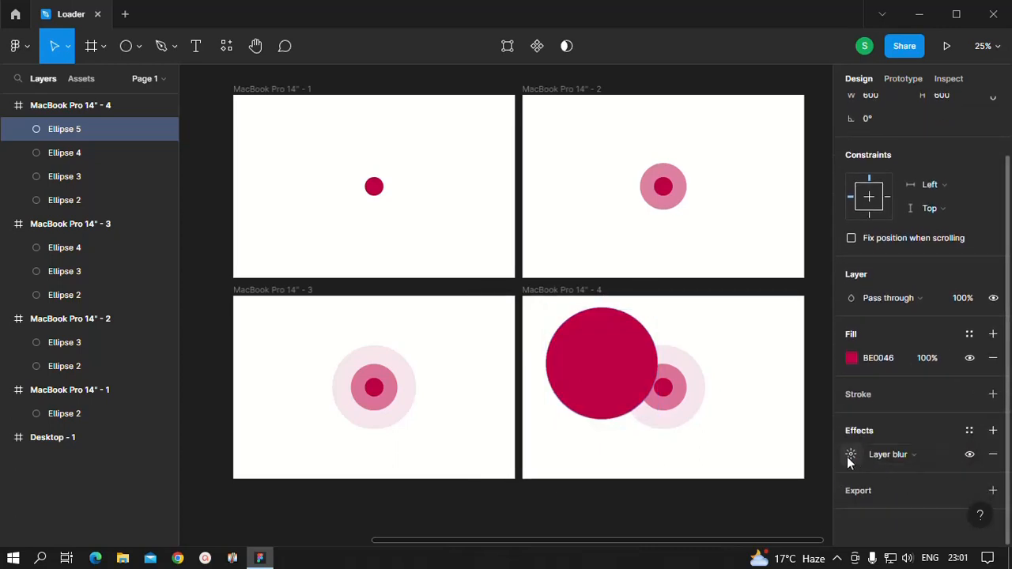
click(848, 456)
click(709, 491)
text(60)
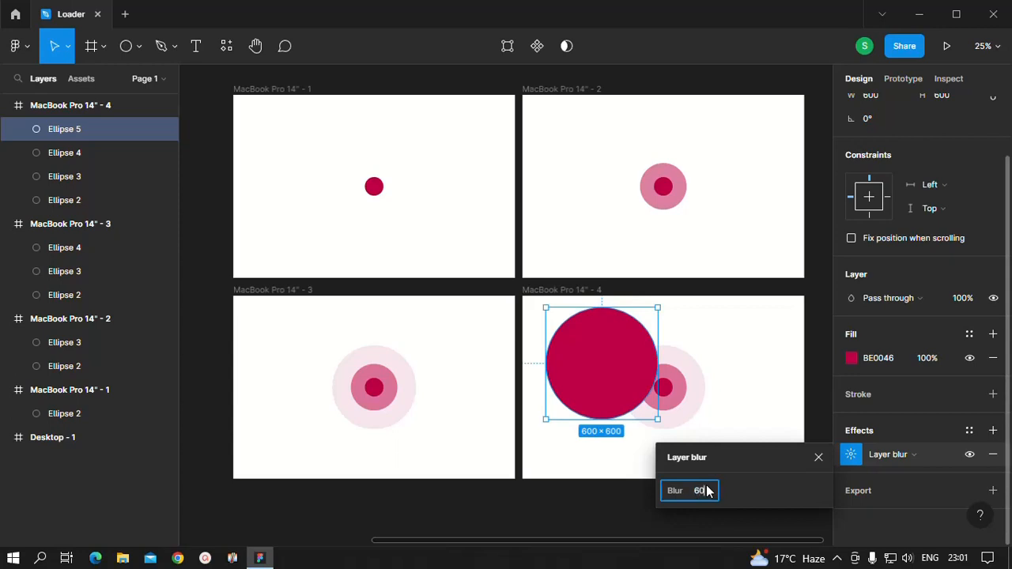
text(0)
key(Return)
click(592, 509)
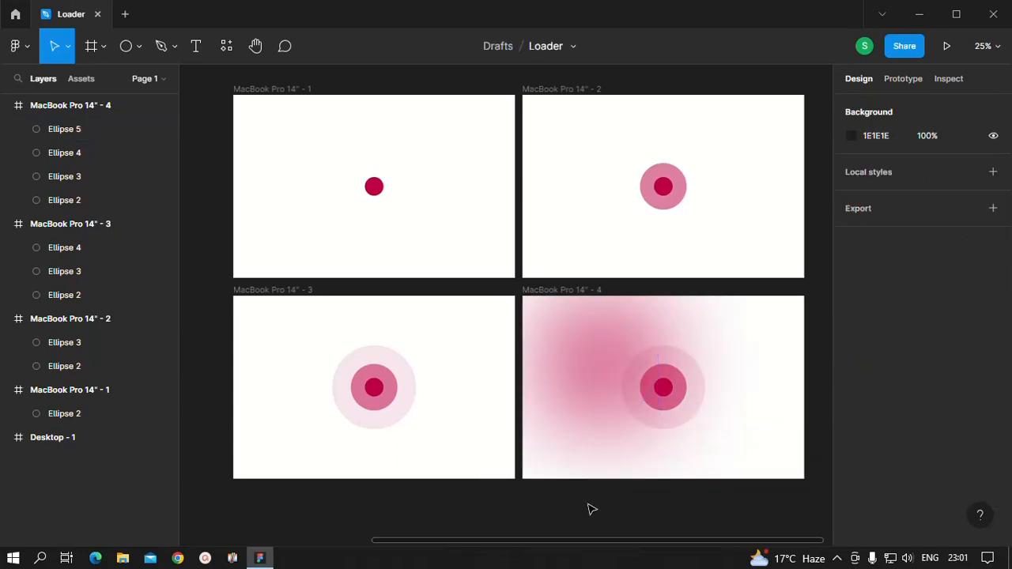
- Centre the blurred circle on the concentric circles and place it beneath them in the fourth frame's layer order
drag(580, 406, 646, 406)
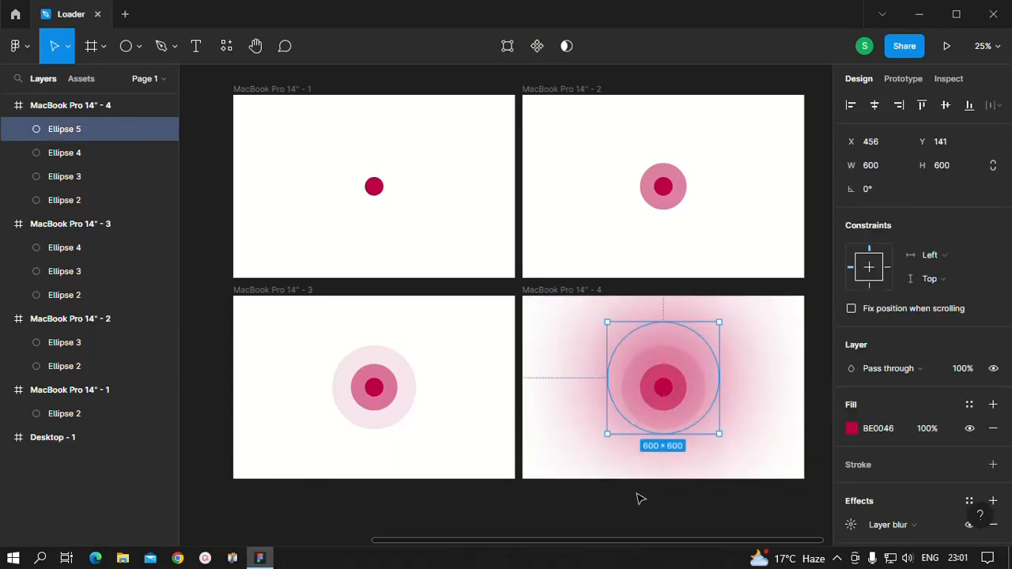
click(562, 502)
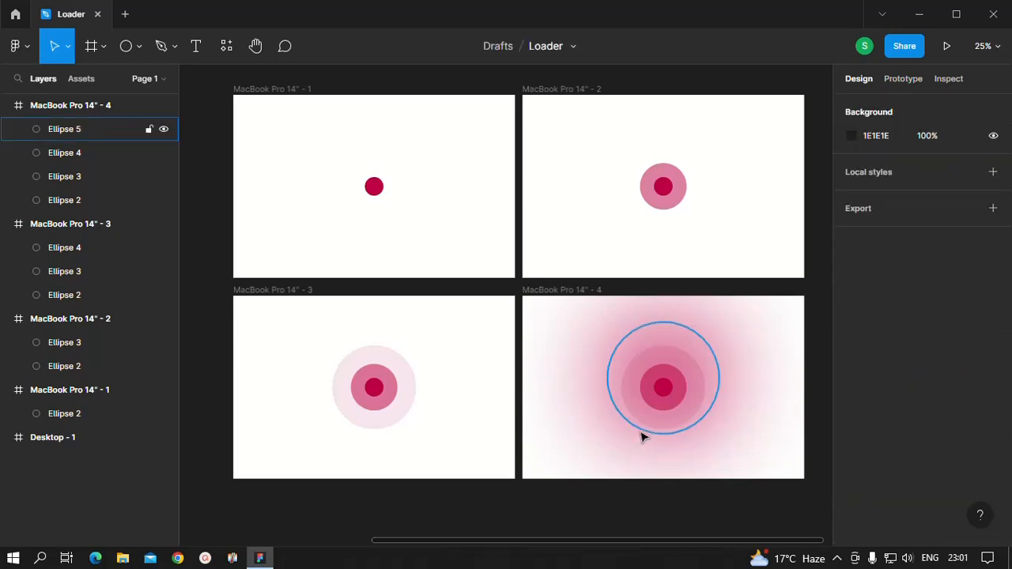
click(642, 437)
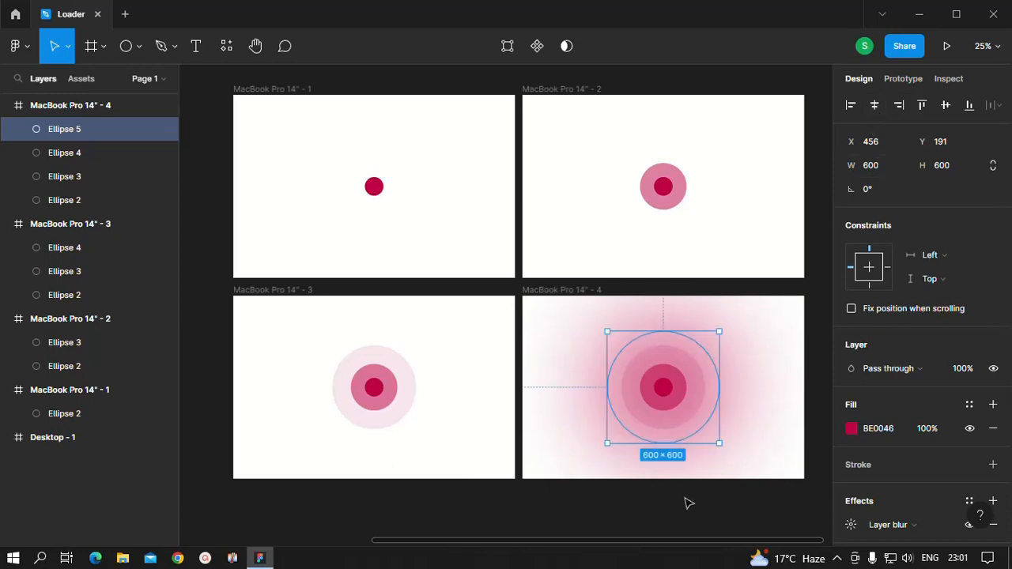
drag(74, 129, 79, 212)
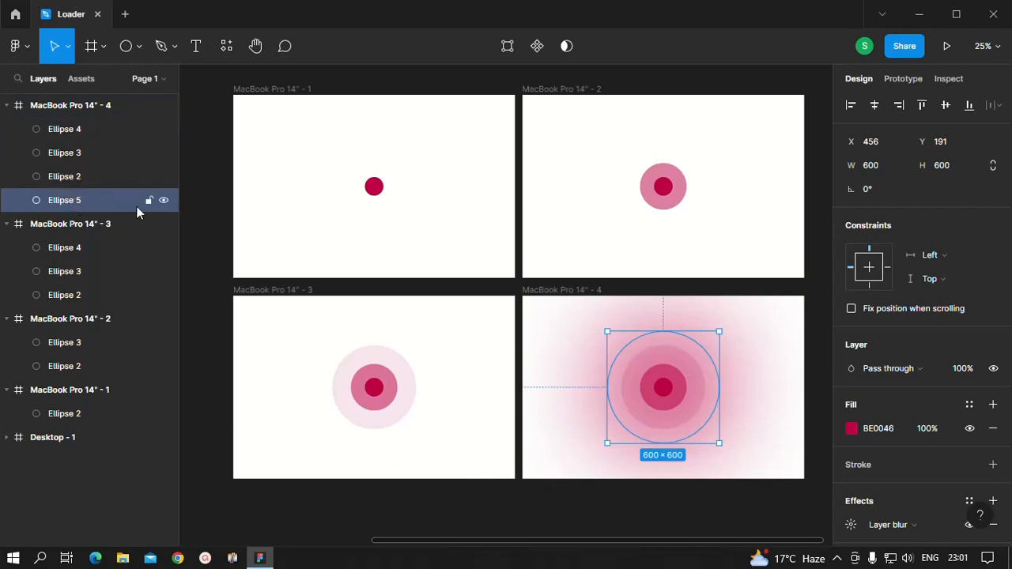
click(457, 520)
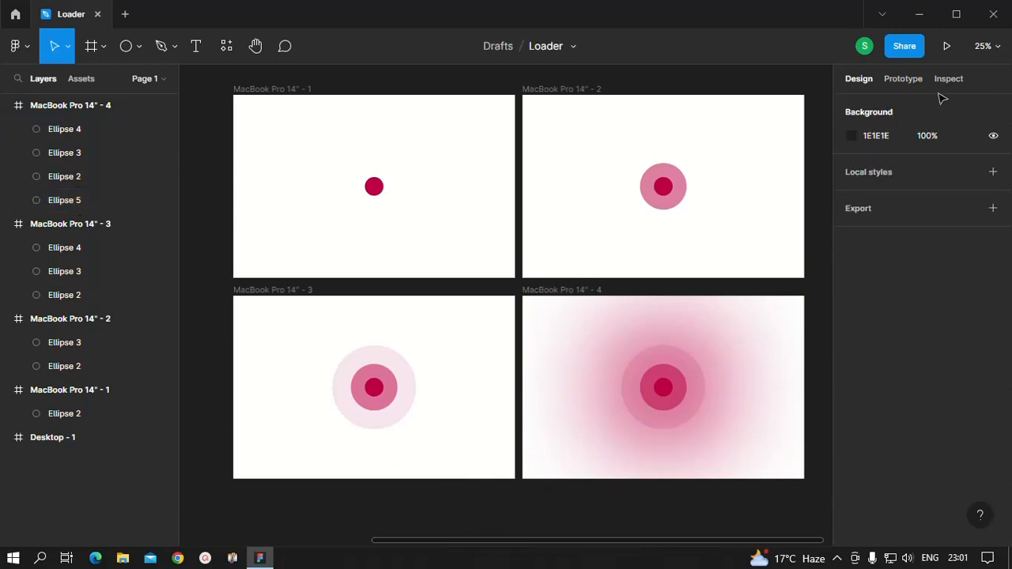
- Connect the first frame to the second with a prototype interaction triggered after a delay of 500 ms
click(906, 80)
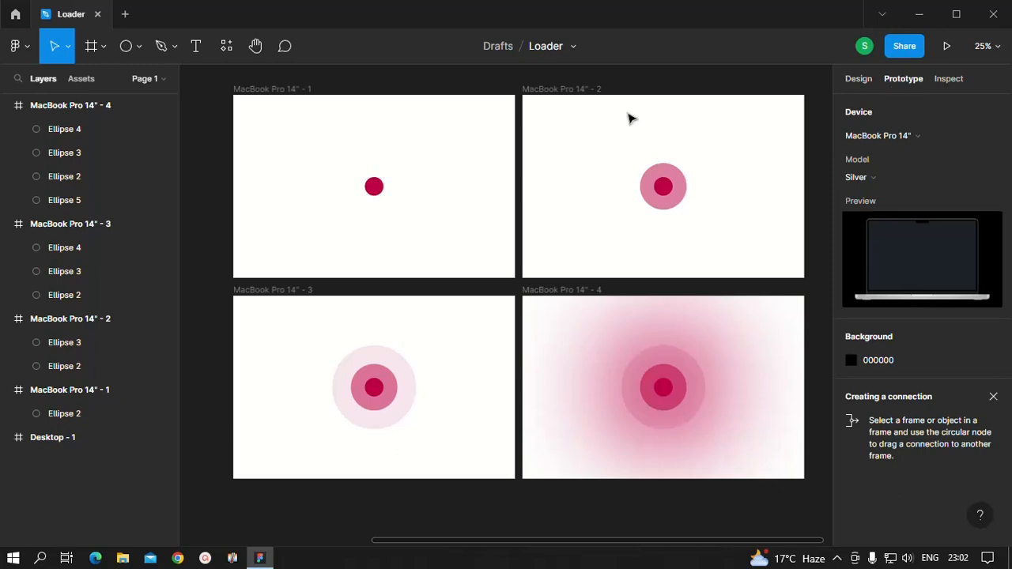
click(468, 170)
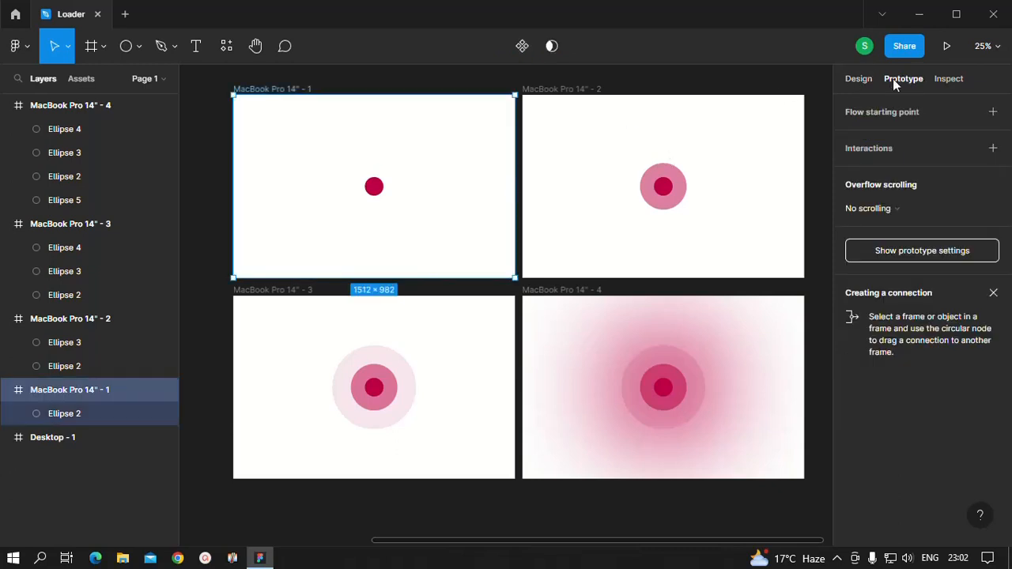
drag(514, 187, 551, 205)
click(703, 232)
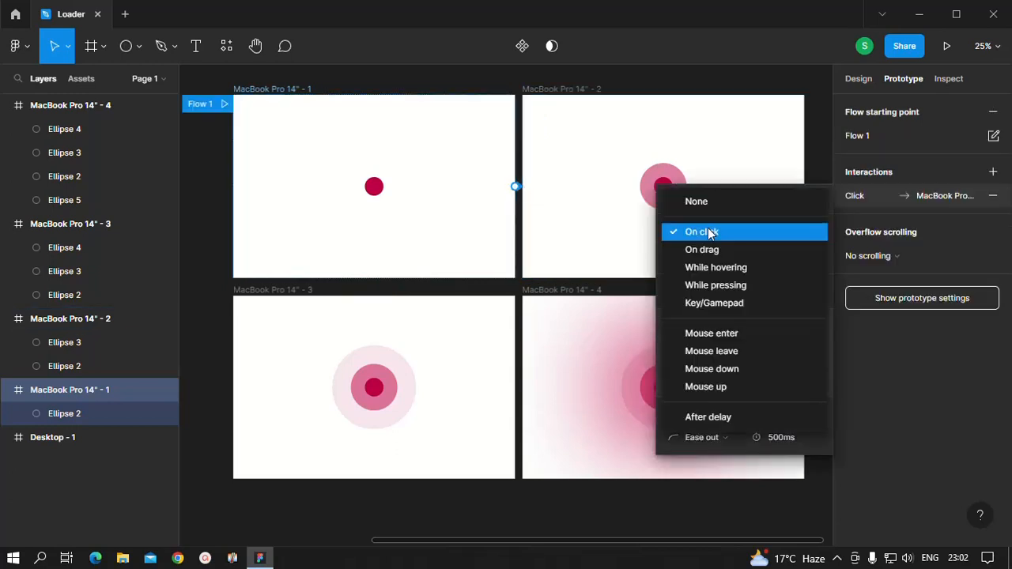
click(706, 418)
click(786, 231)
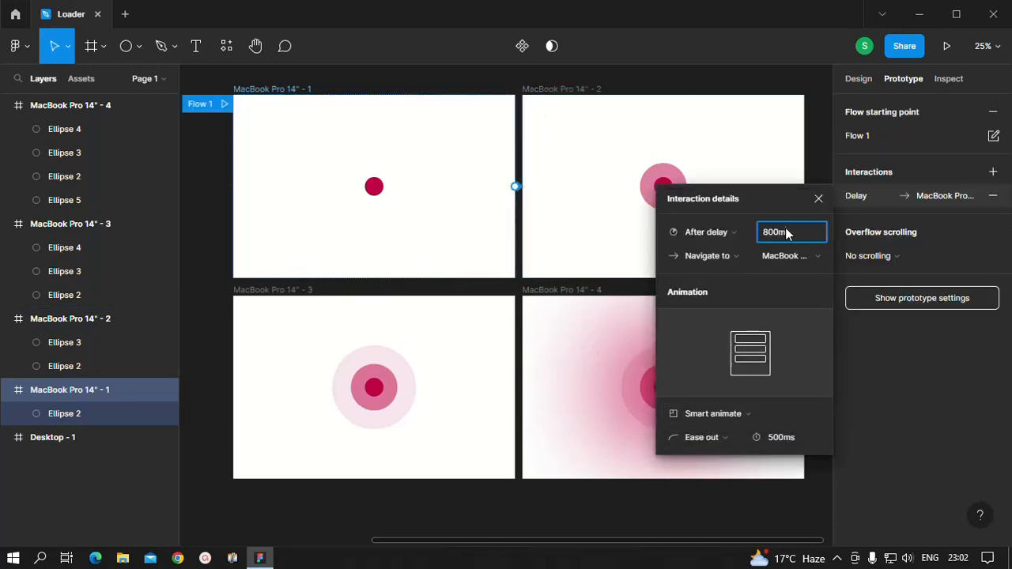
text(500)
click(774, 201)
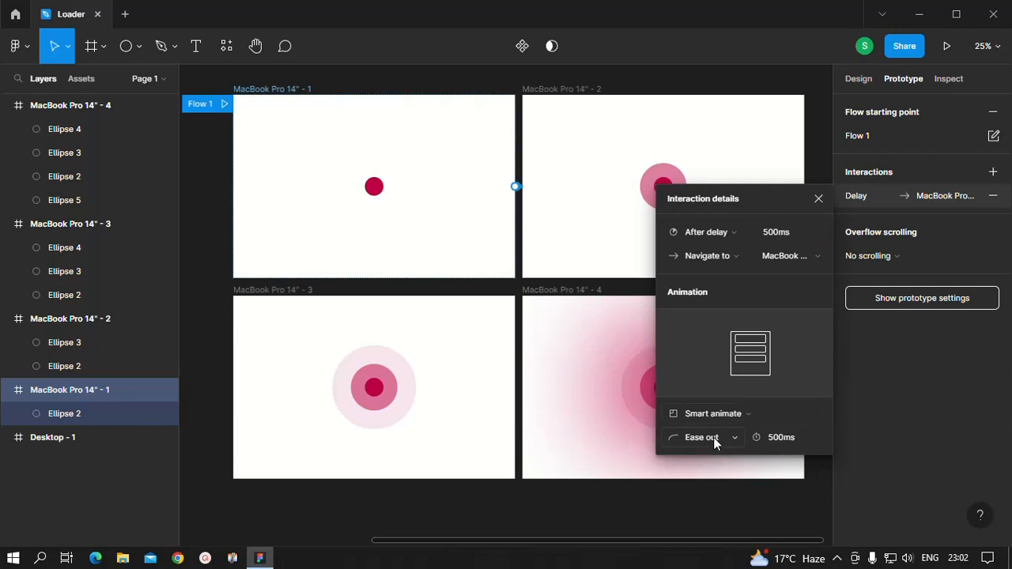
click(819, 199)
- Link the second frame to the third with an interaction that navigates after a 500 ms delay
click(612, 245)
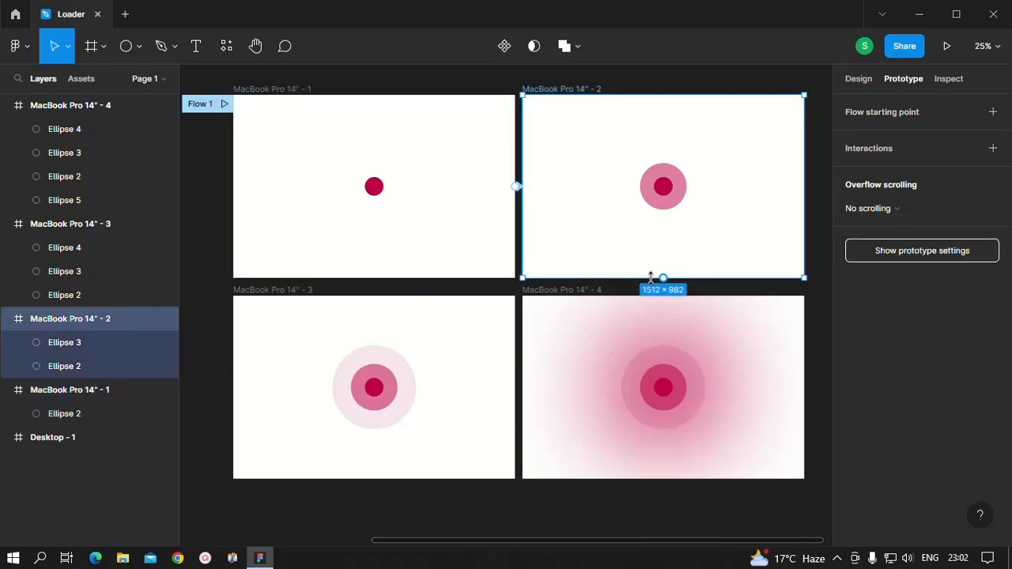
drag(662, 278, 400, 307)
click(678, 208)
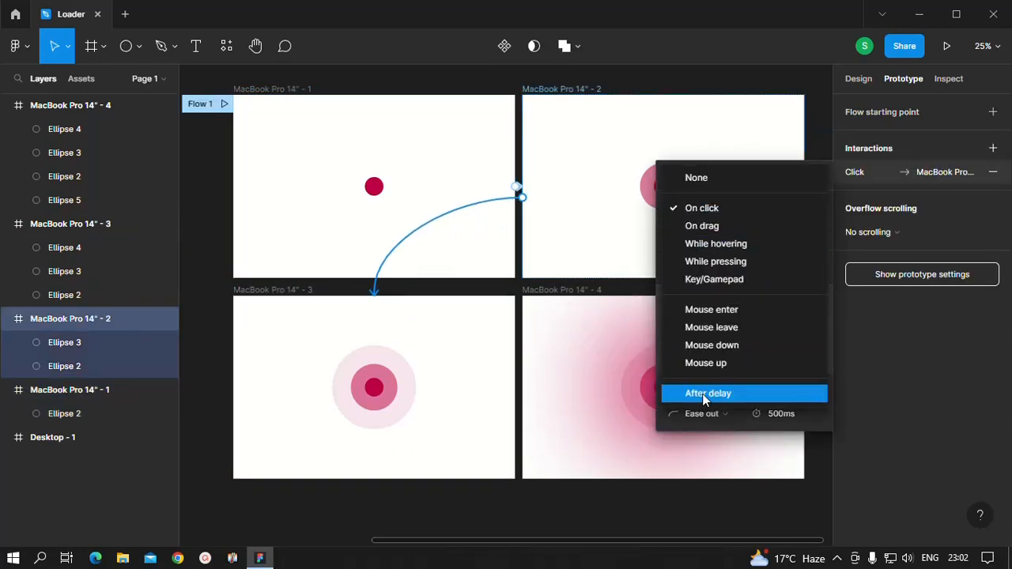
click(706, 395)
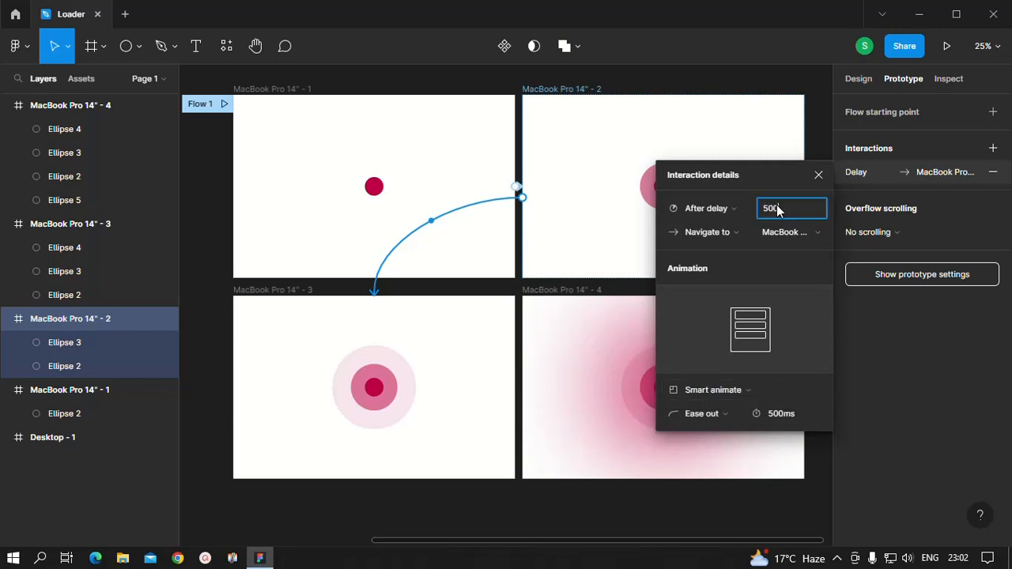
click(820, 176)
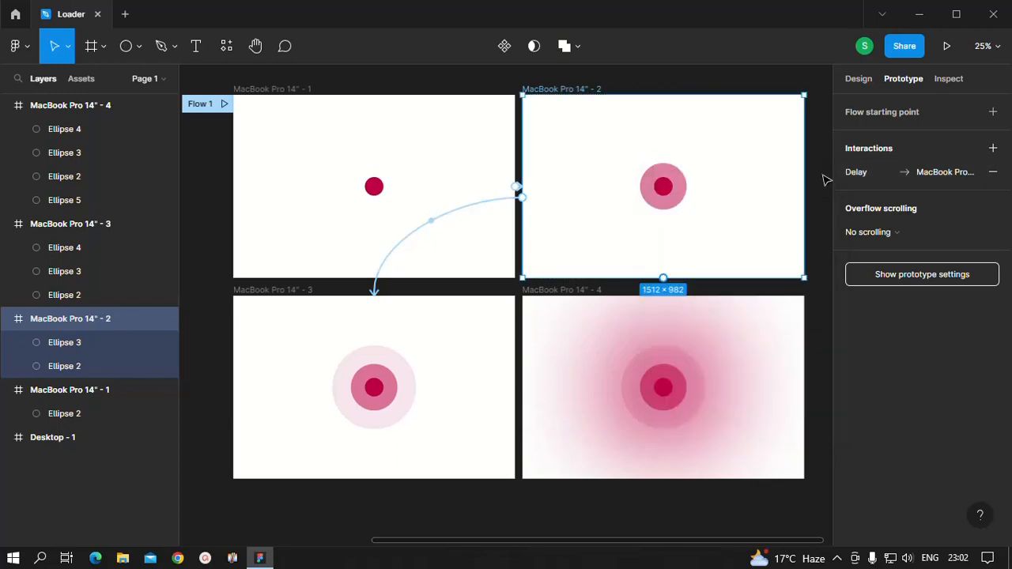
- Link the third frame to the fourth with an after-delay interaction set to 500 ms
click(465, 384)
drag(514, 389, 531, 400)
click(715, 208)
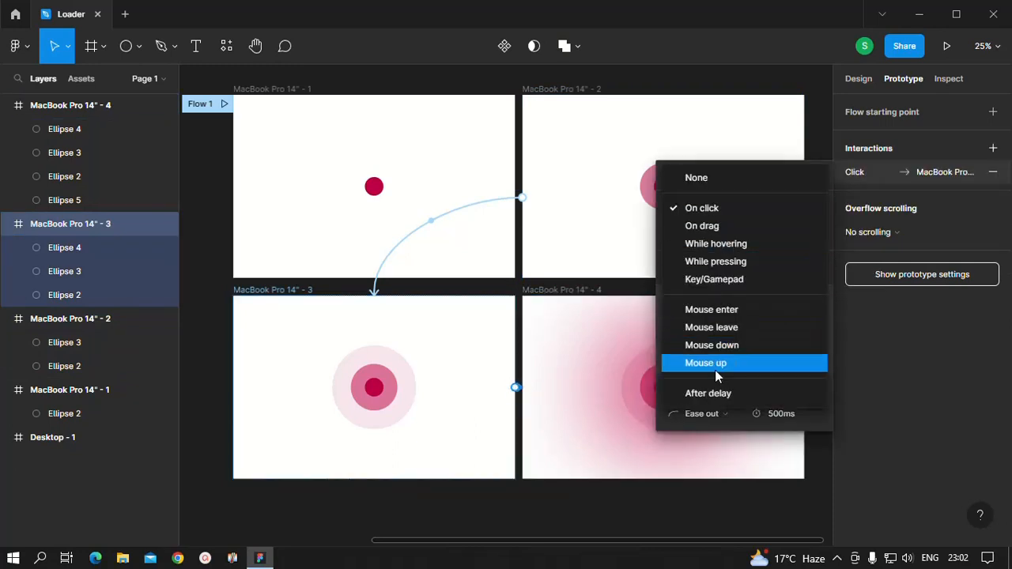
click(716, 391)
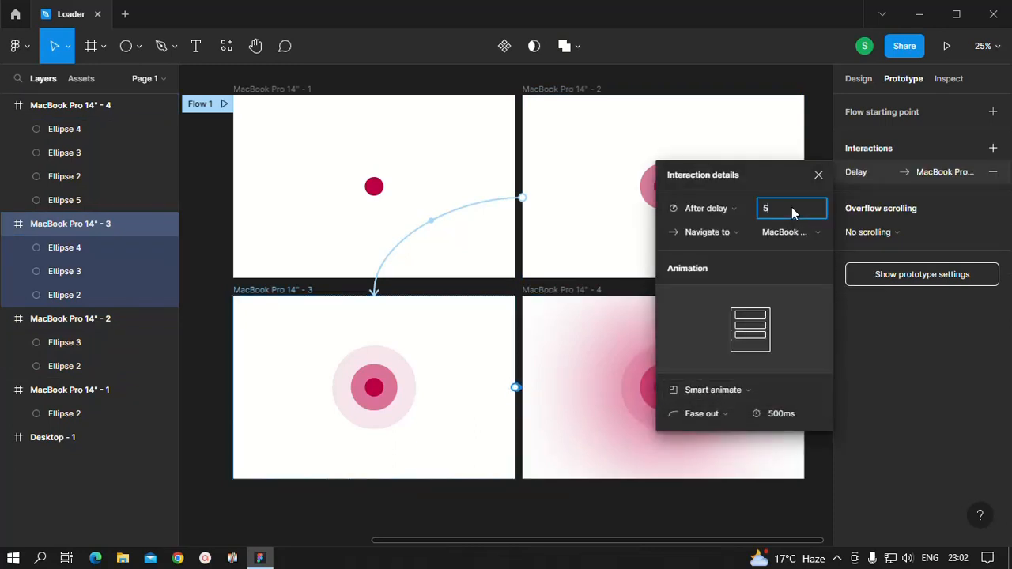
key(Return)
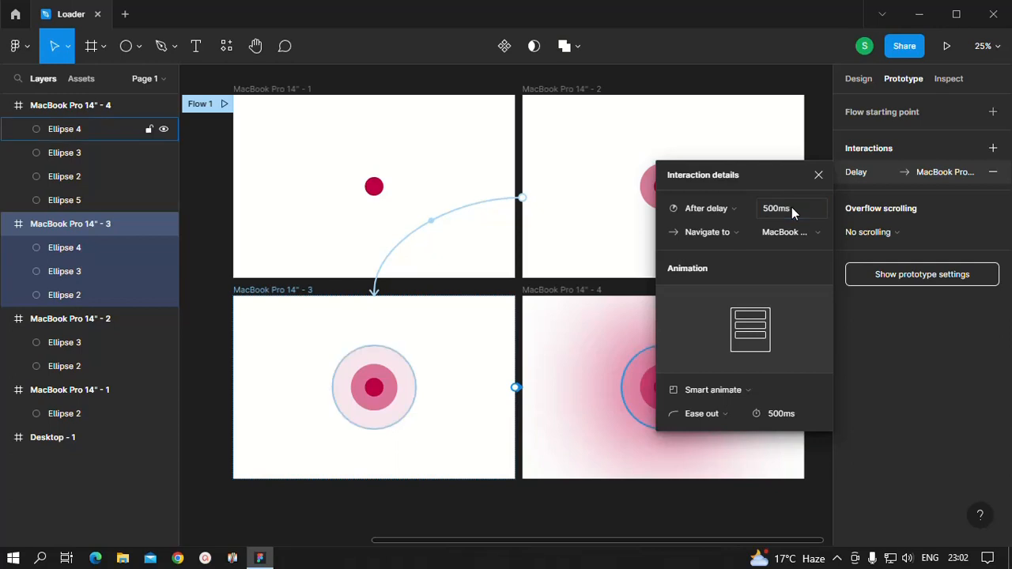
click(819, 176)
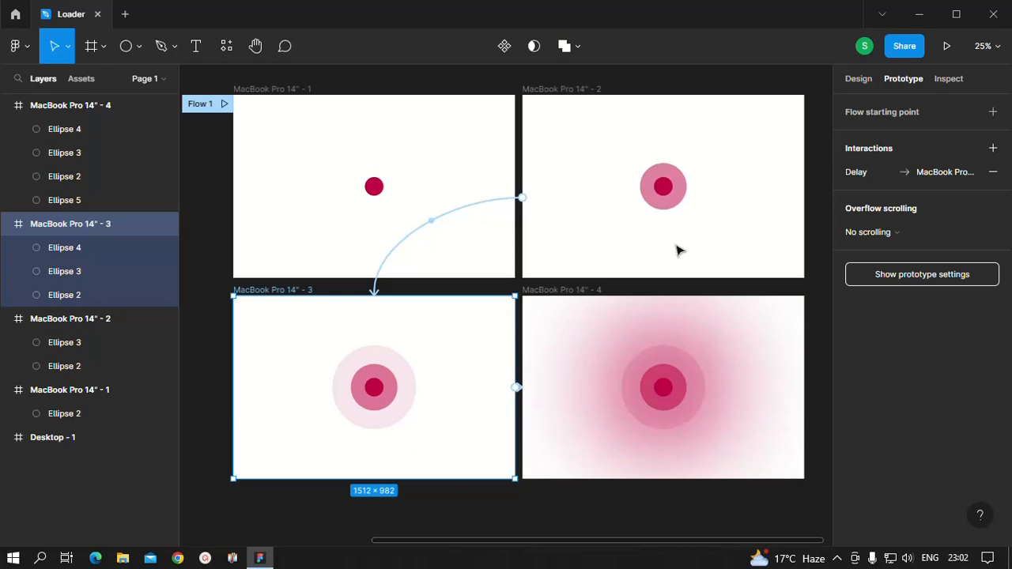
- Close the loop by connecting the fourth frame back to the first with an after-delay interaction
click(577, 336)
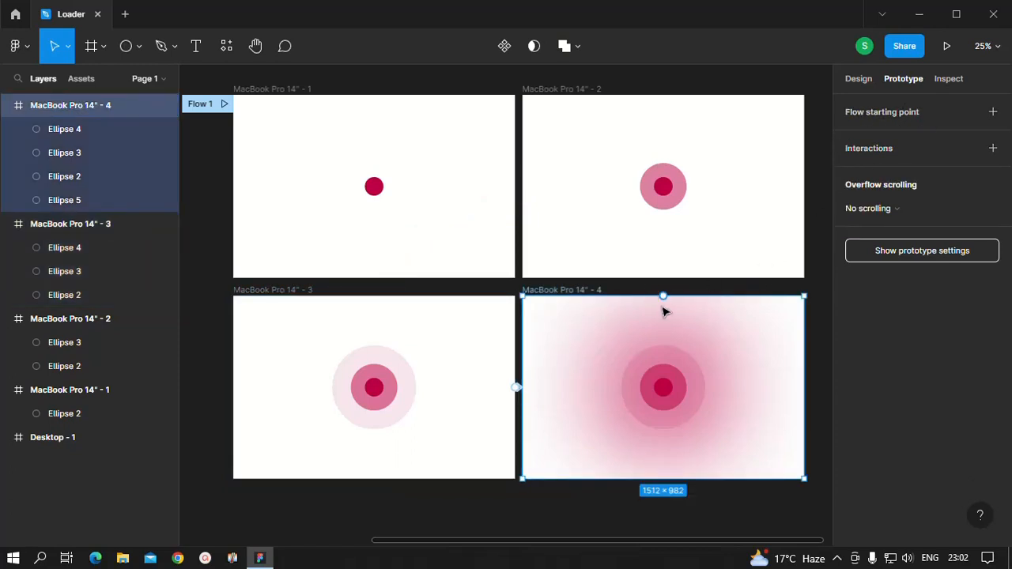
drag(661, 296, 434, 236)
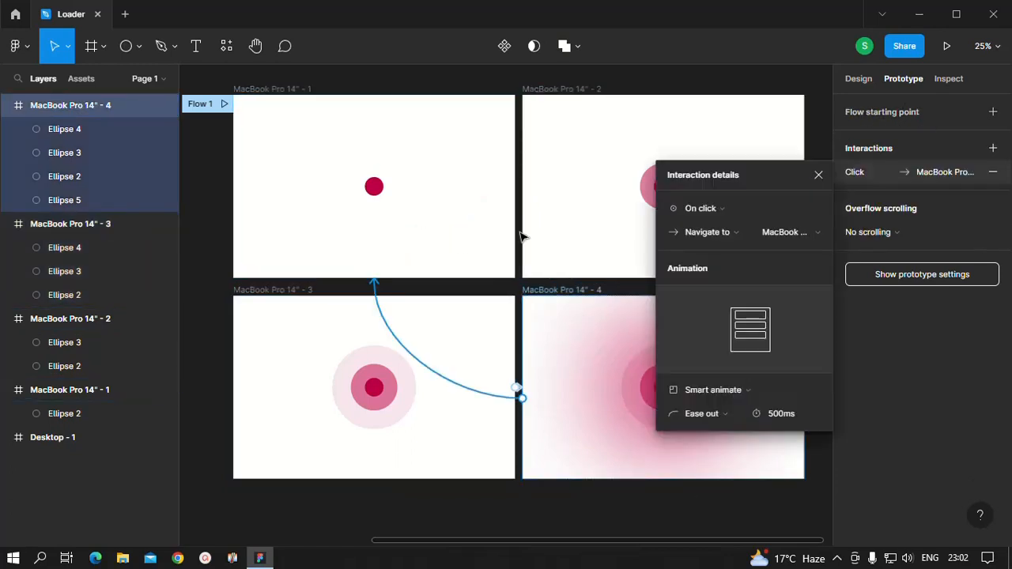
click(739, 208)
click(708, 393)
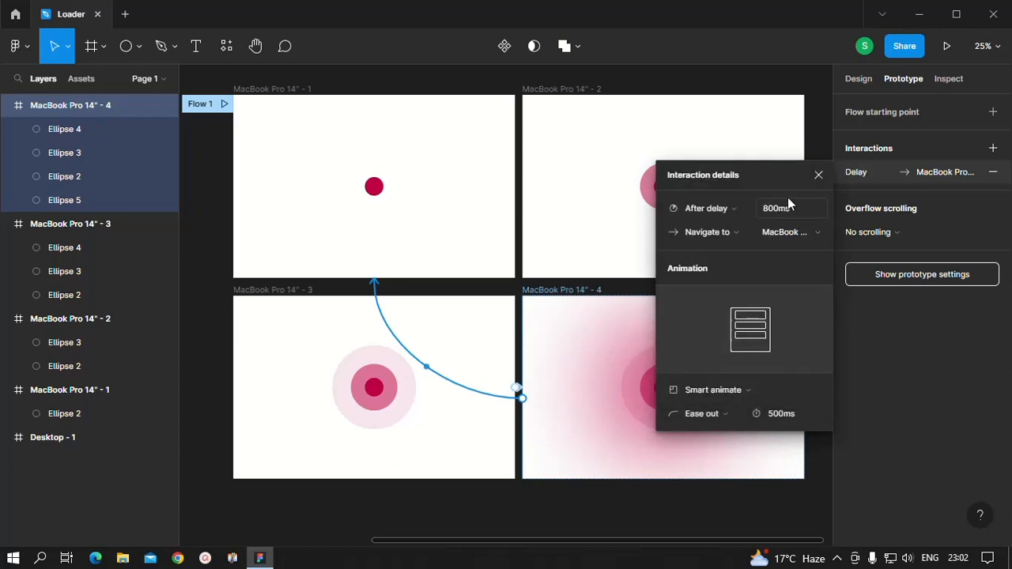
click(787, 208)
key(Return)
click(818, 175)
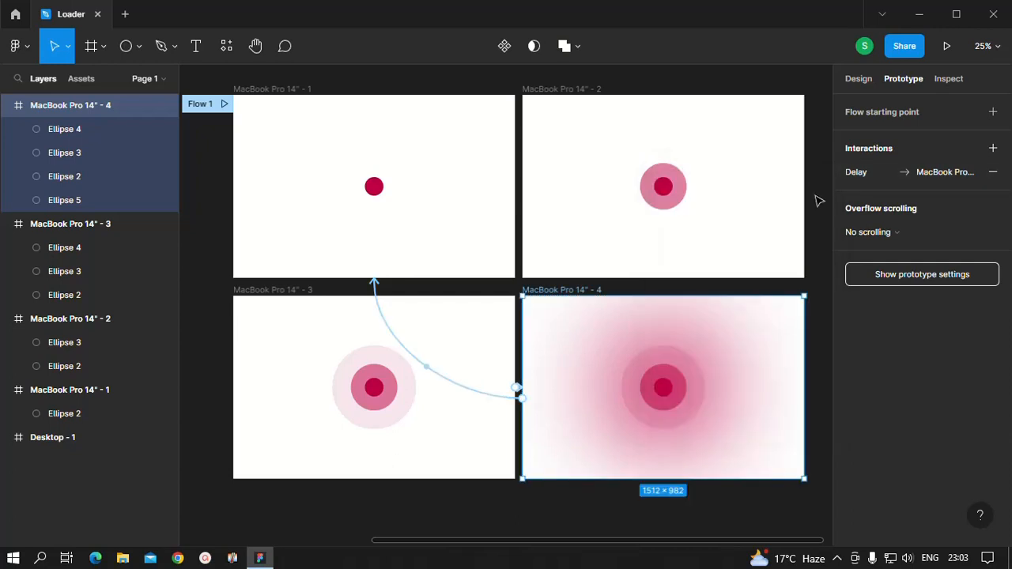
- Play the prototype from the Flow 1 starting point
click(223, 103)
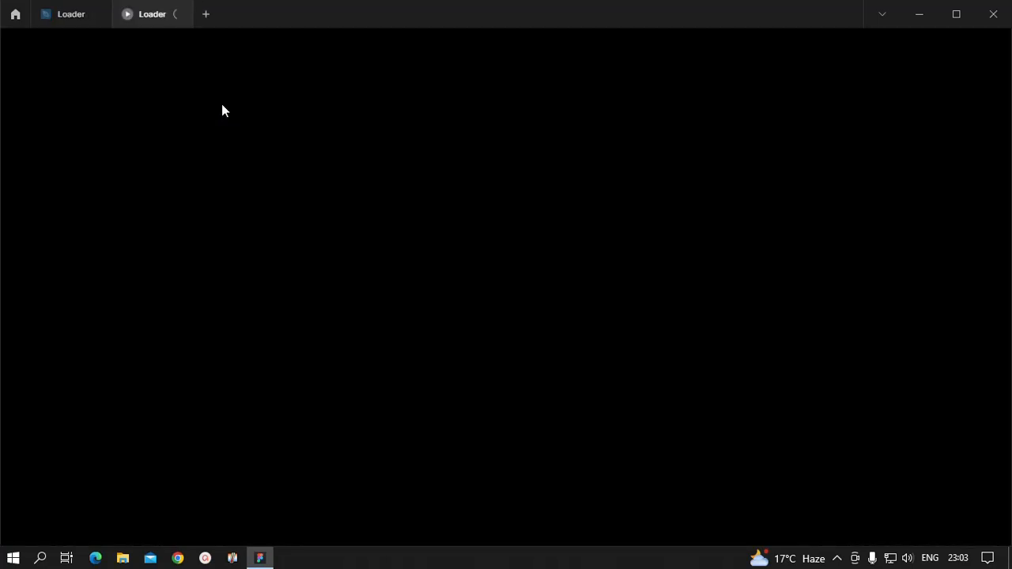